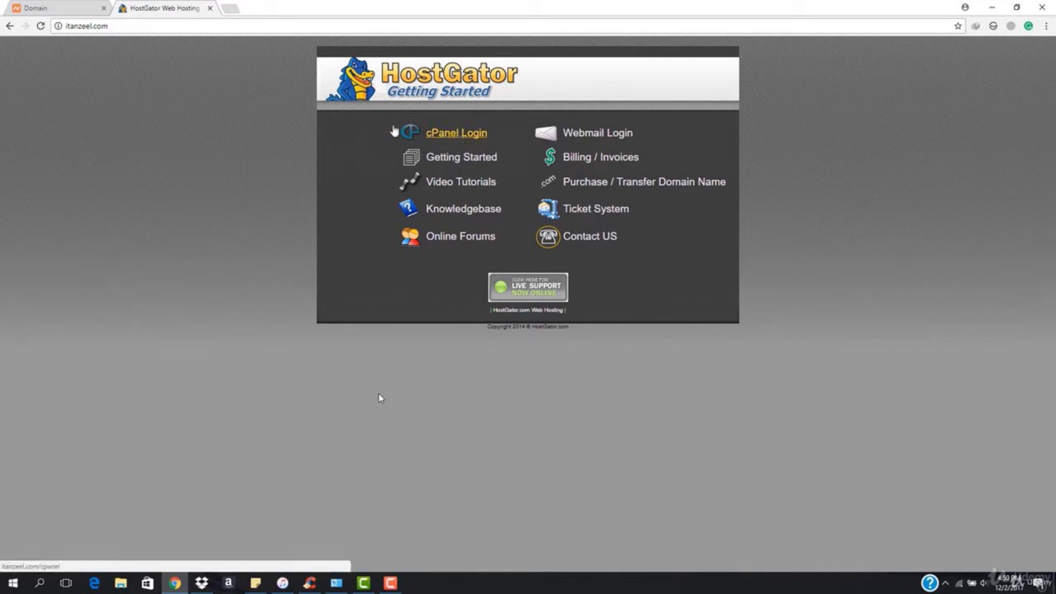
Go to itanzeel.com/cpanel to bring up the HostGator cPanel login page
left_click(175, 27)
left_click(218, 28)
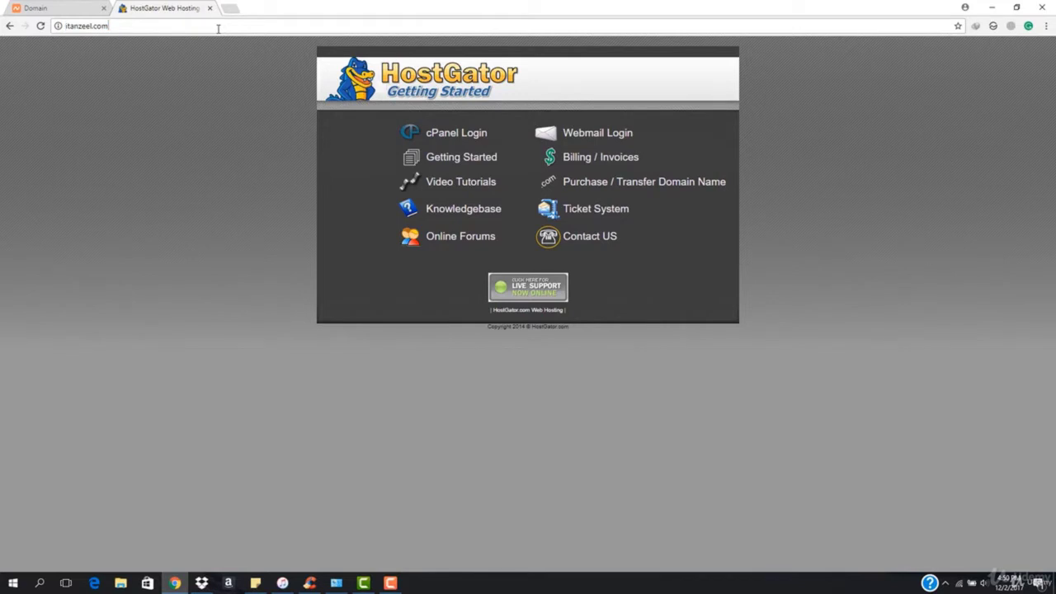
type("/cpanel")
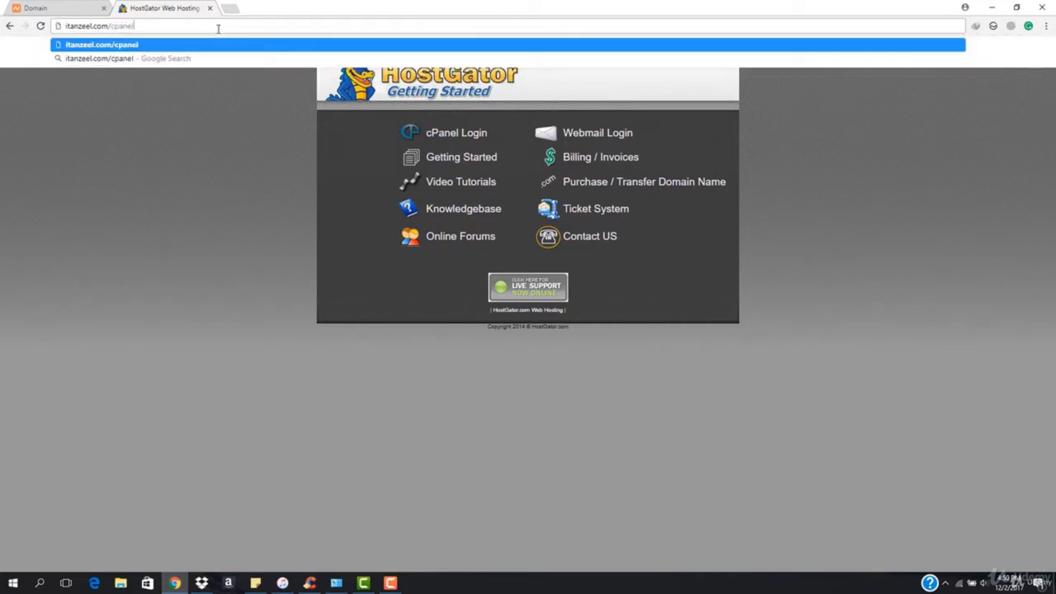
key("Return")
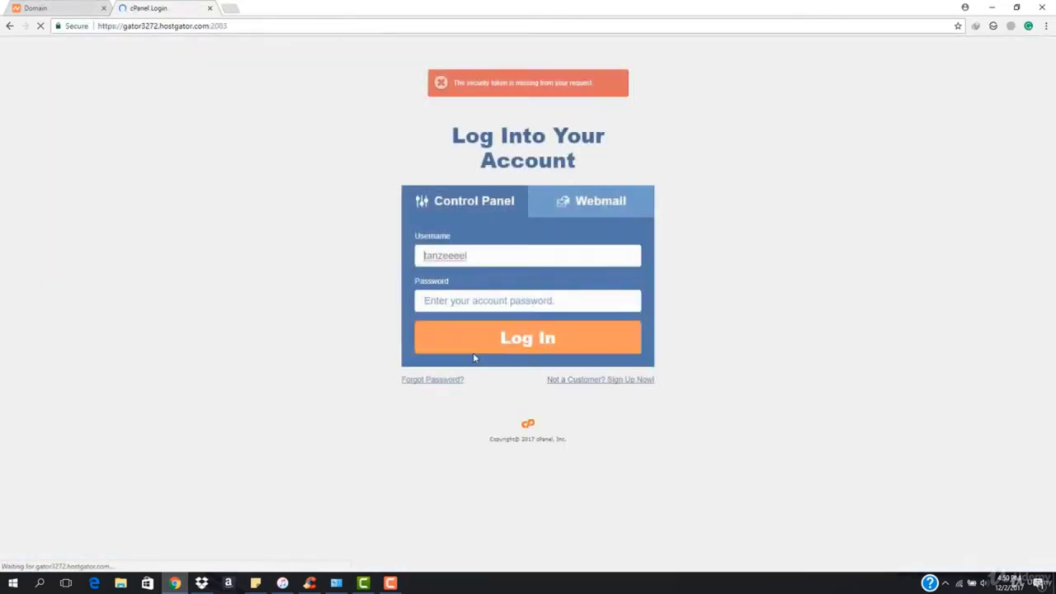
Fill in the cPanel account username and start a fresh browser tab
left_click(502, 261)
left_click(508, 298)
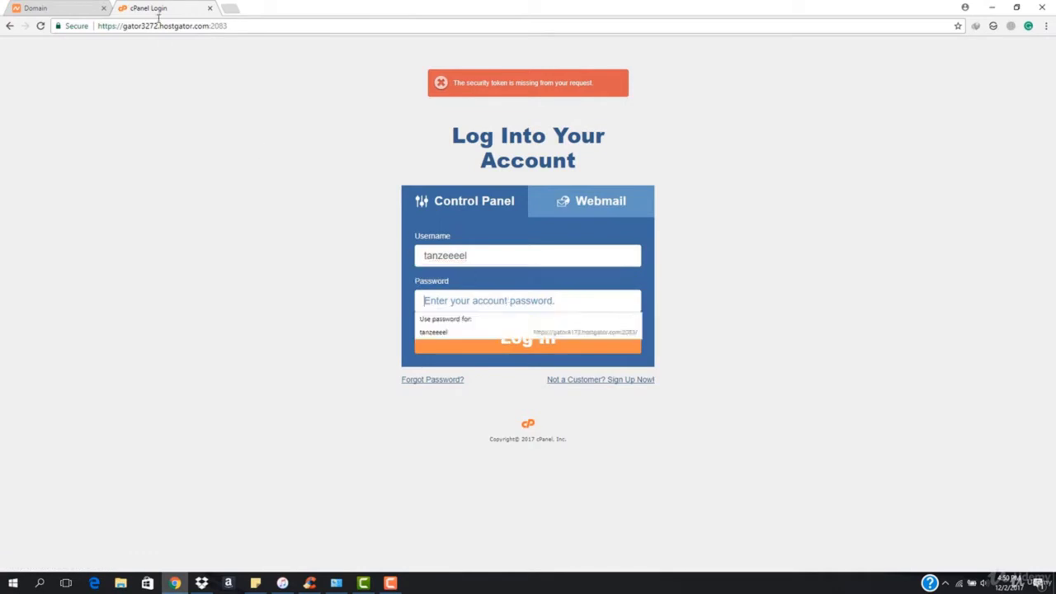
left_click(235, 10)
In Outlook, open the HostGator 'Your Account Info' email under Other and select the account password
type("ou")
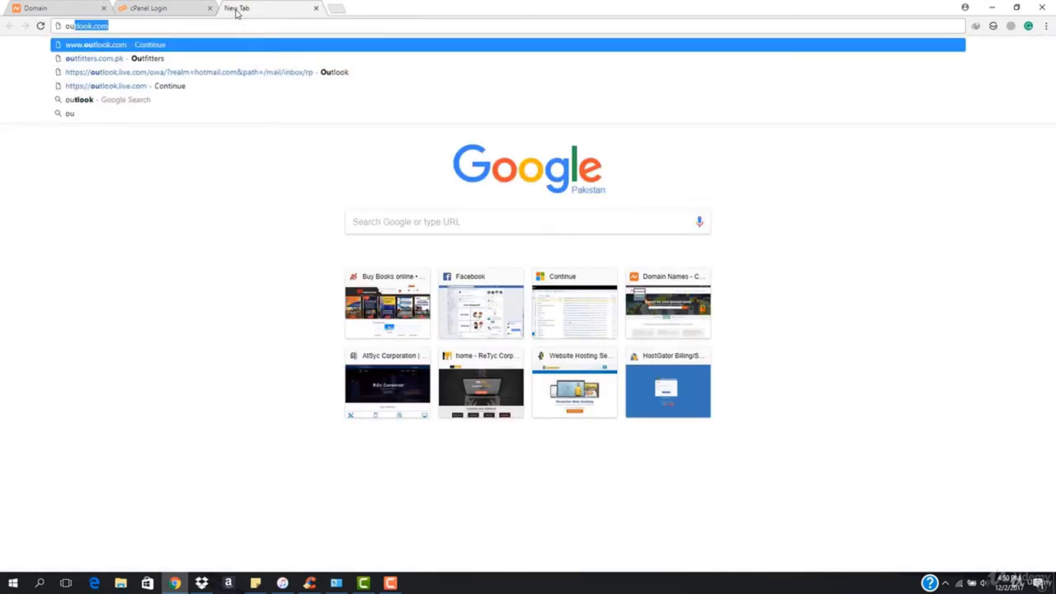
key("Return")
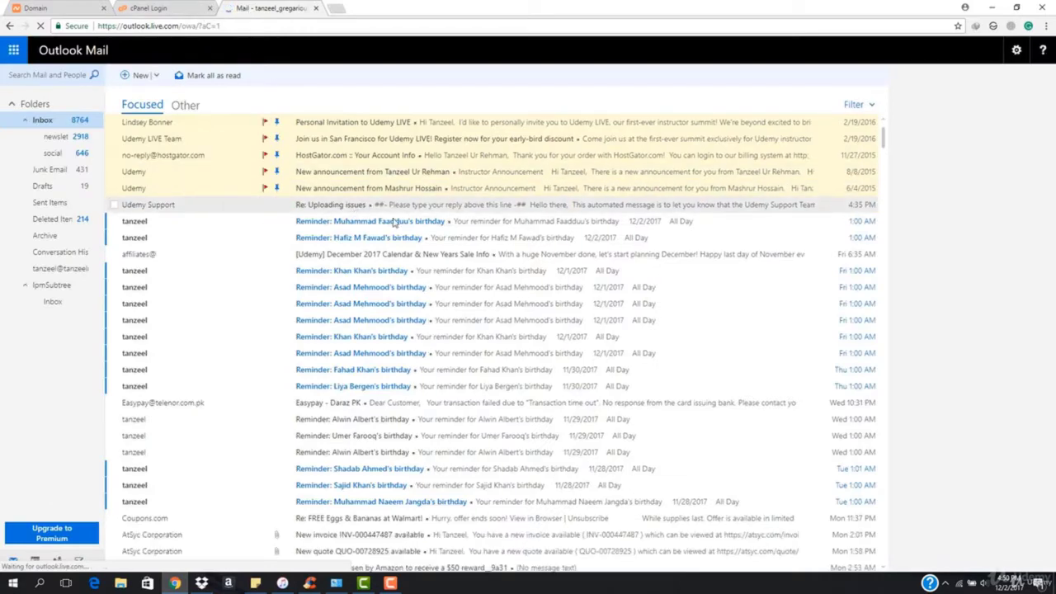
left_click(186, 106)
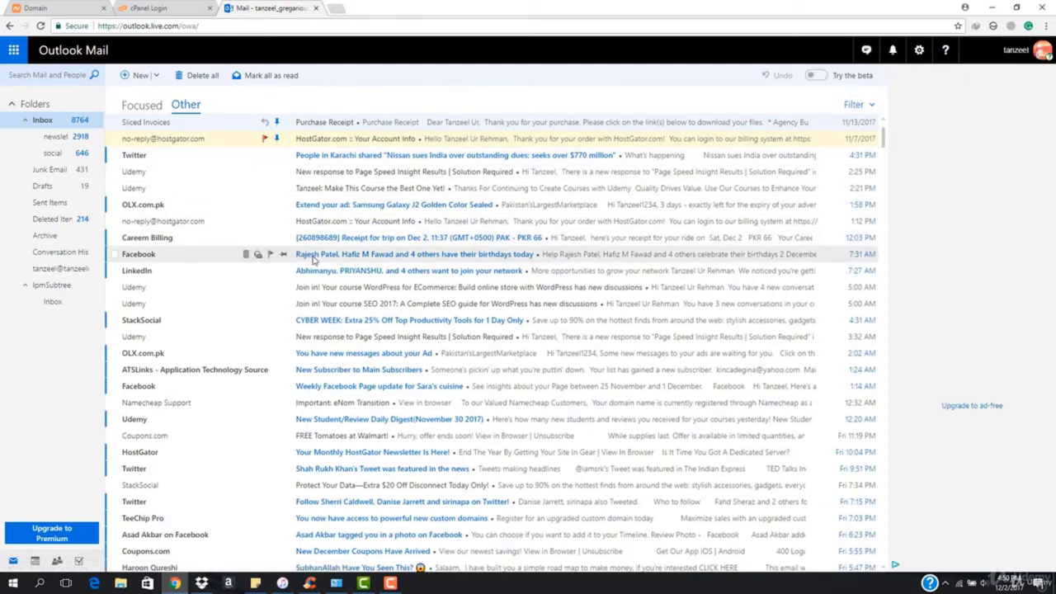
left_click(363, 221)
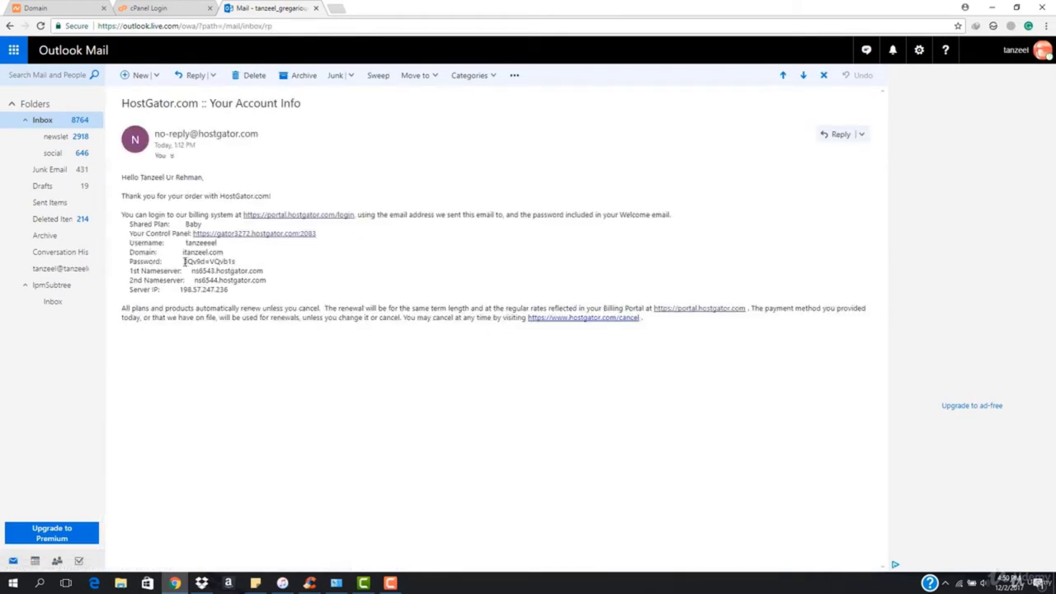
left_click_drag(184, 261, 238, 264)
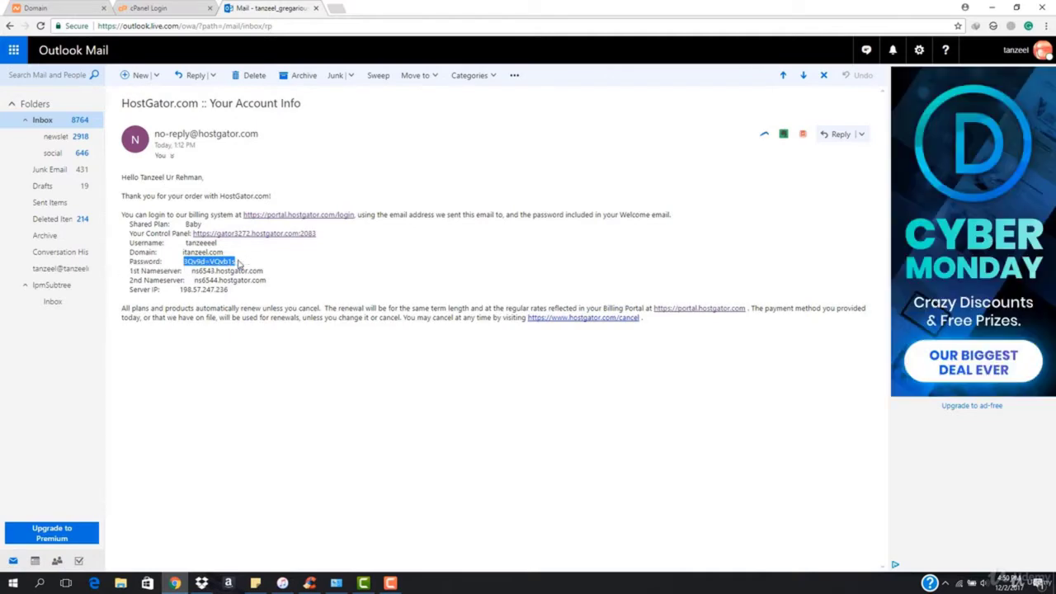
Paste the emailed password into the cPanel login form and log in
left_click(153, 8)
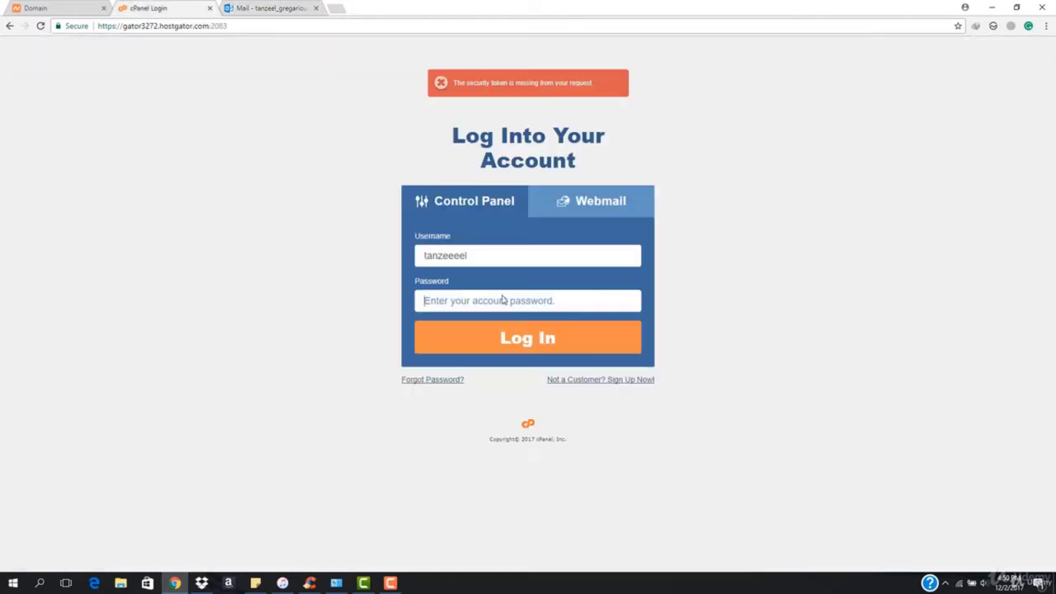
left_click(505, 301)
key("ctrl+v")
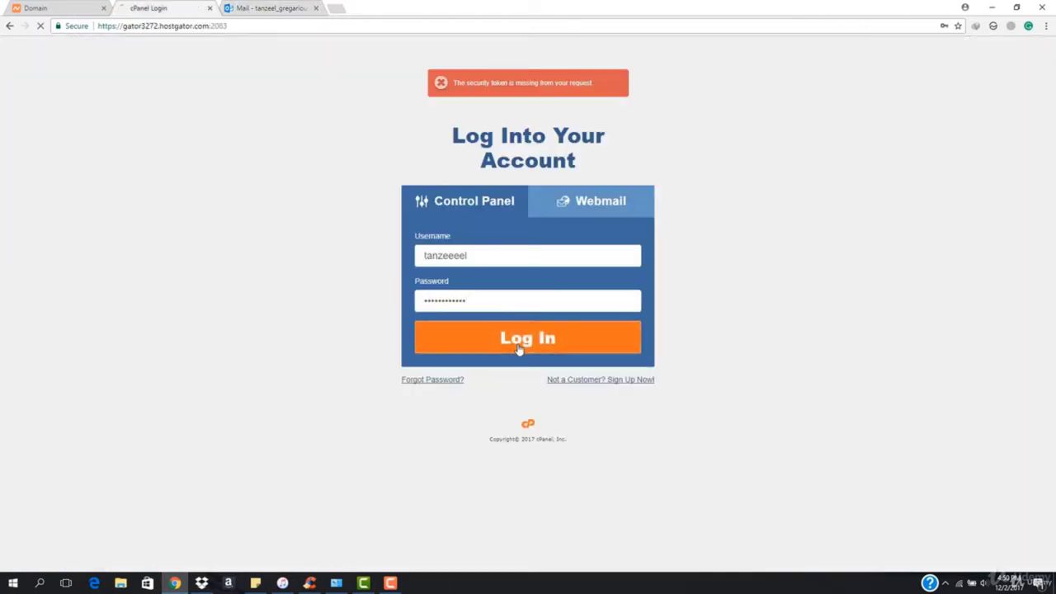
left_click(516, 343)
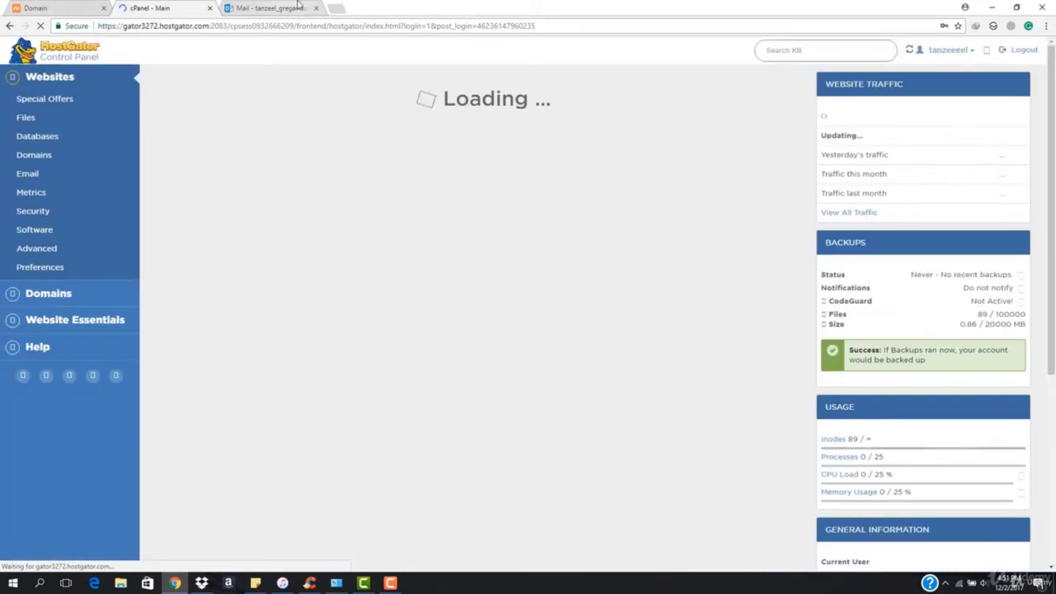
Close the Outlook and Domain tabs, leaving the cPanel dashboard open
left_click(304, 8)
left_click(316, 9)
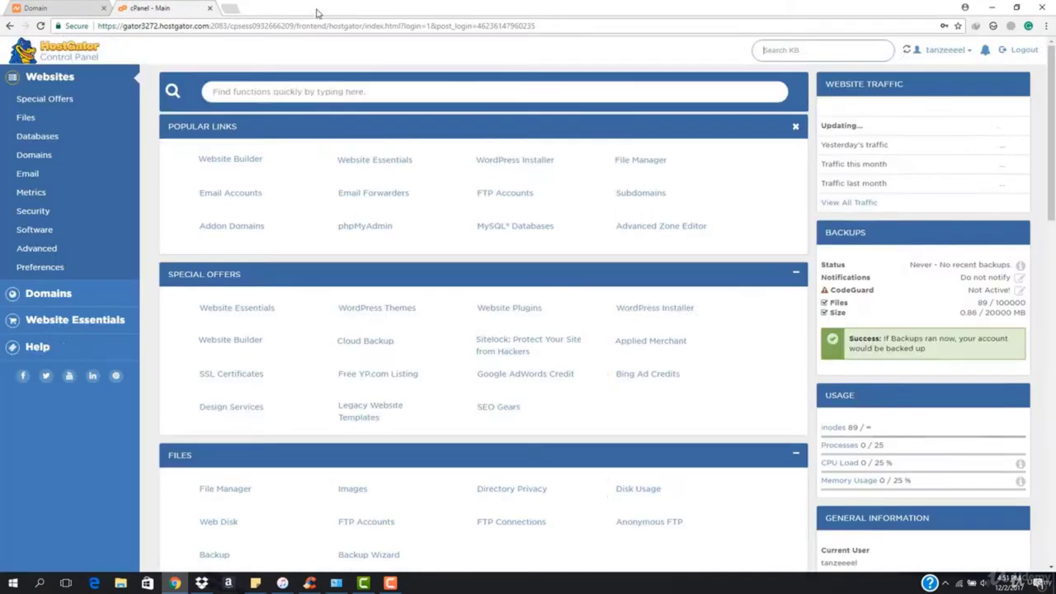
scroll(365, 377, "down", 6)
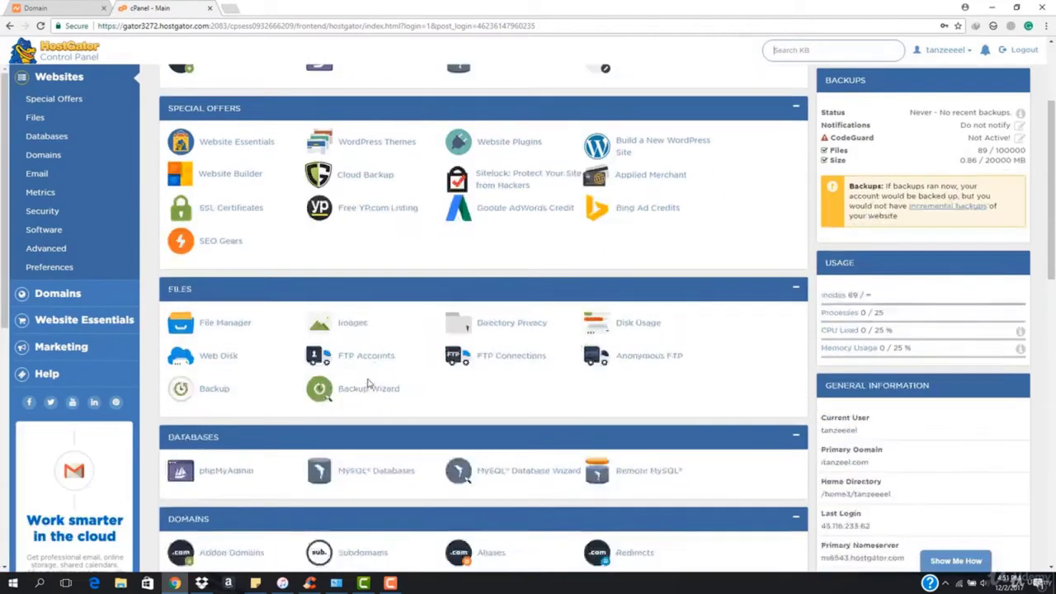
scroll(366, 380, "up", 6)
left_click(103, 7)
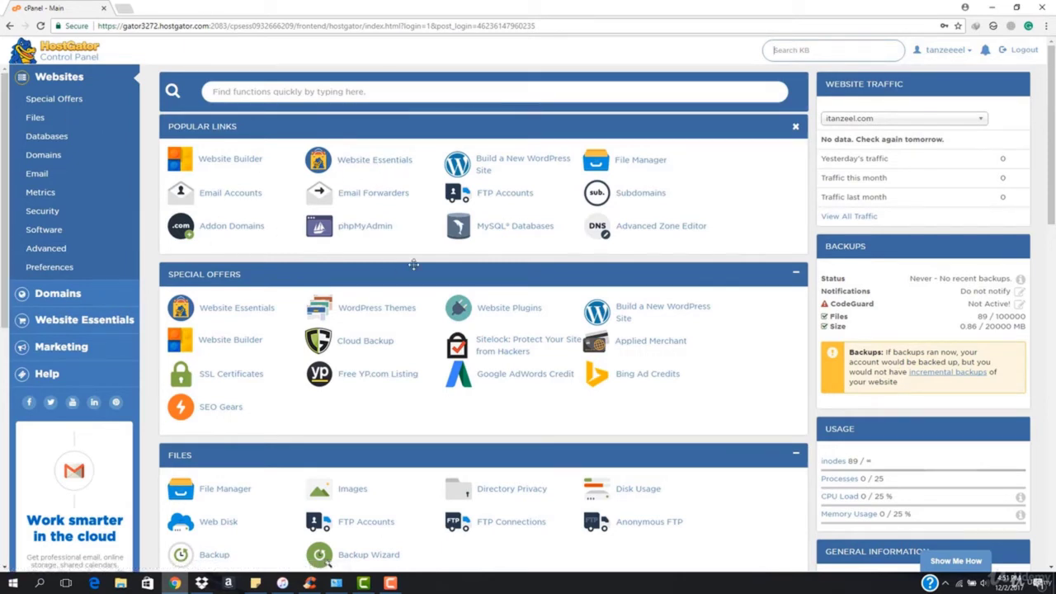
scroll(646, 202, "down", 1)
scroll(646, 202, "down", 15)
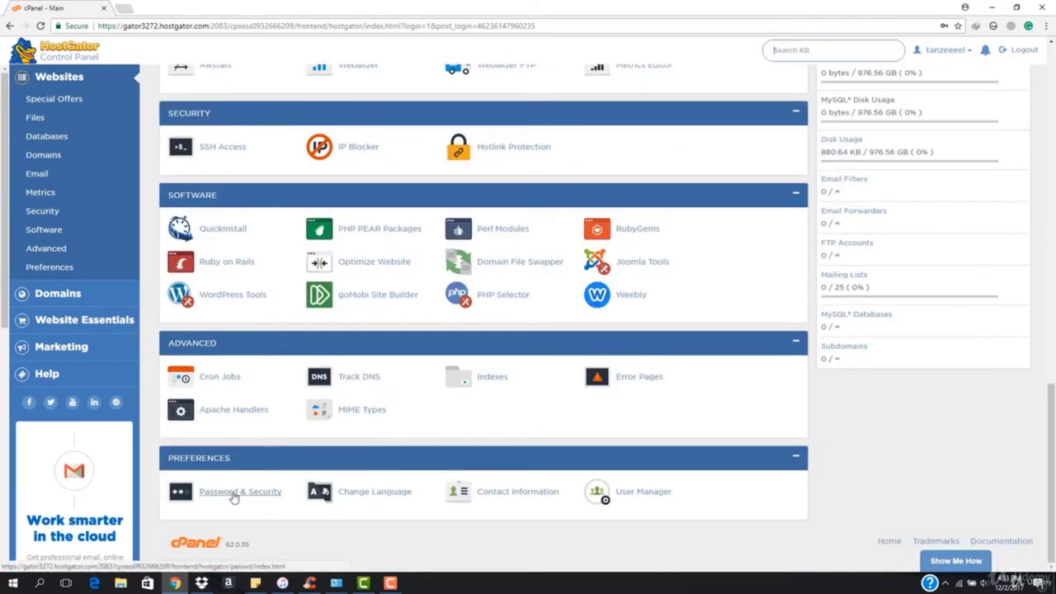
Under Preferences > Password & Security, enter a new strong password in both new-password fields
left_click(233, 492)
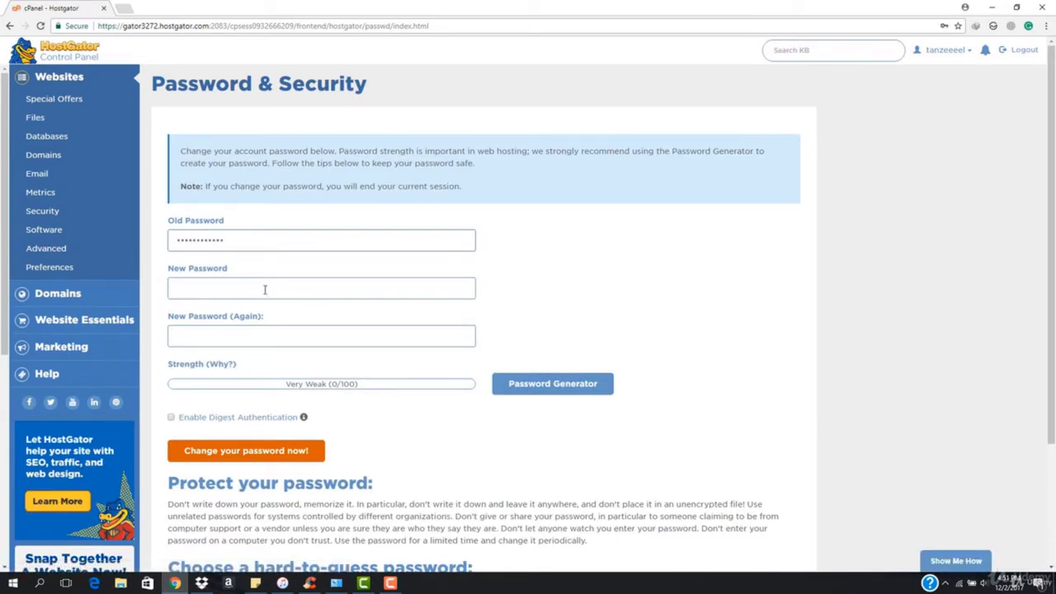
left_click(265, 290)
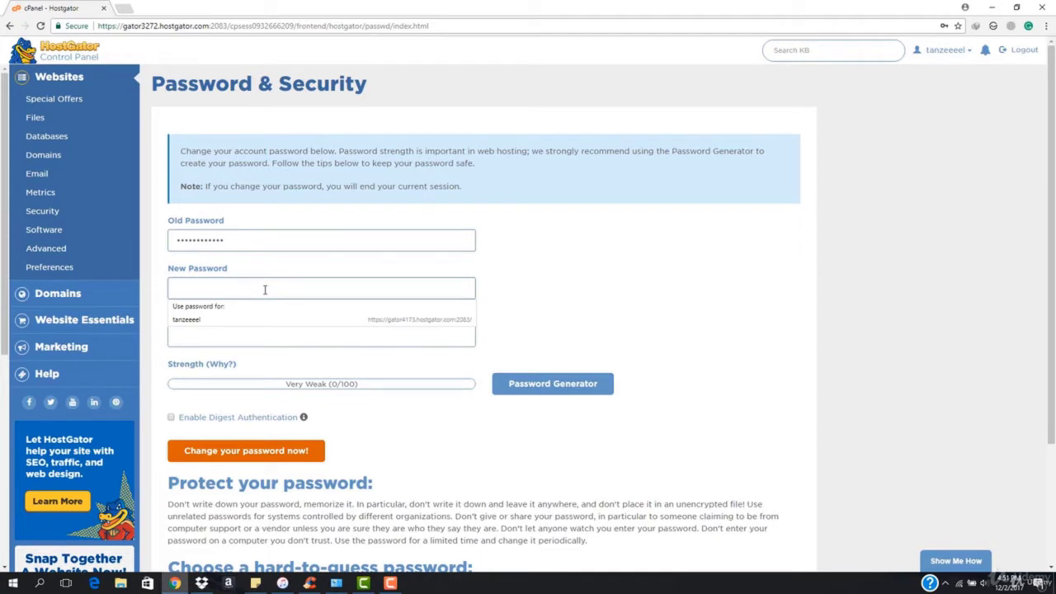
type("•••••••••")
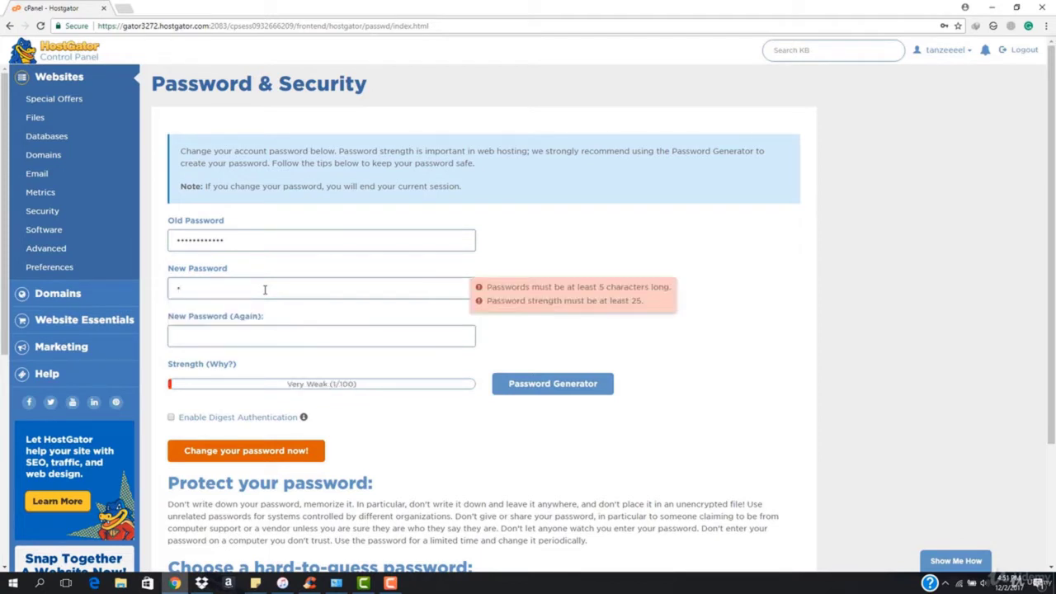
left_click(257, 334)
type("•")
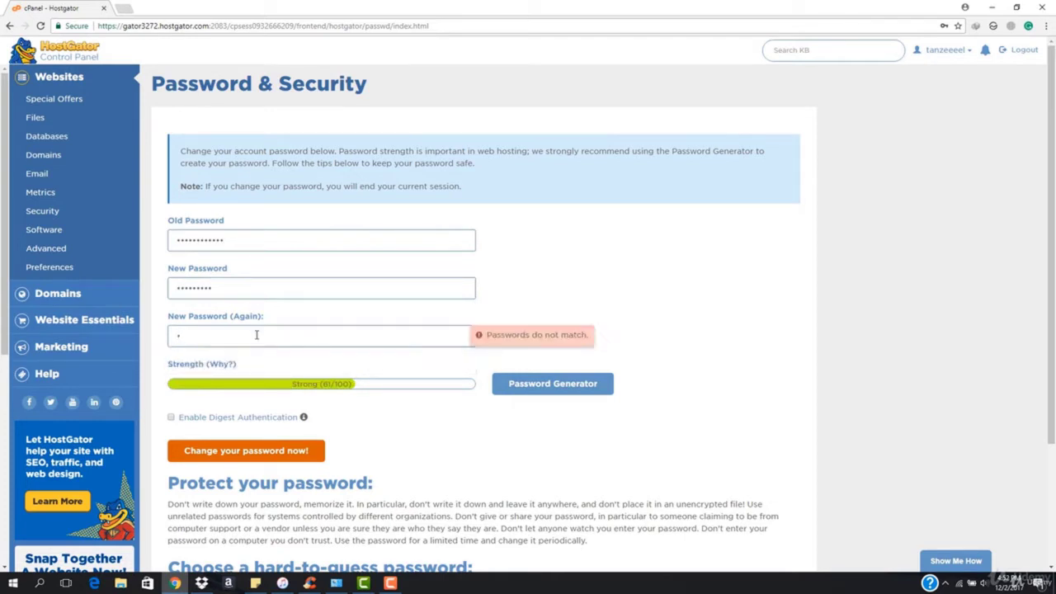
type("••••••••")
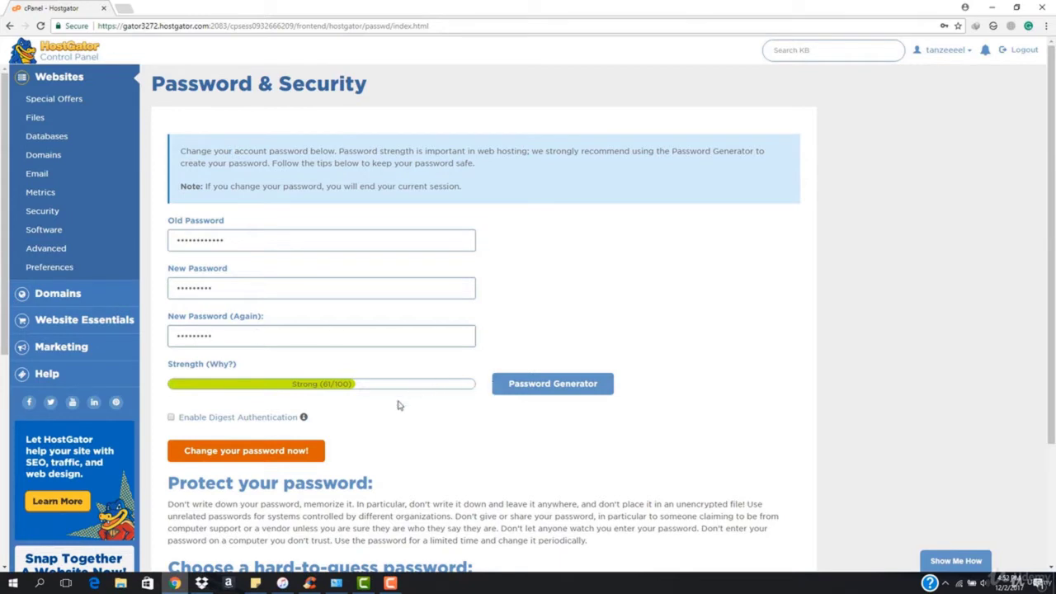
scroll(398, 405, "down", 2)
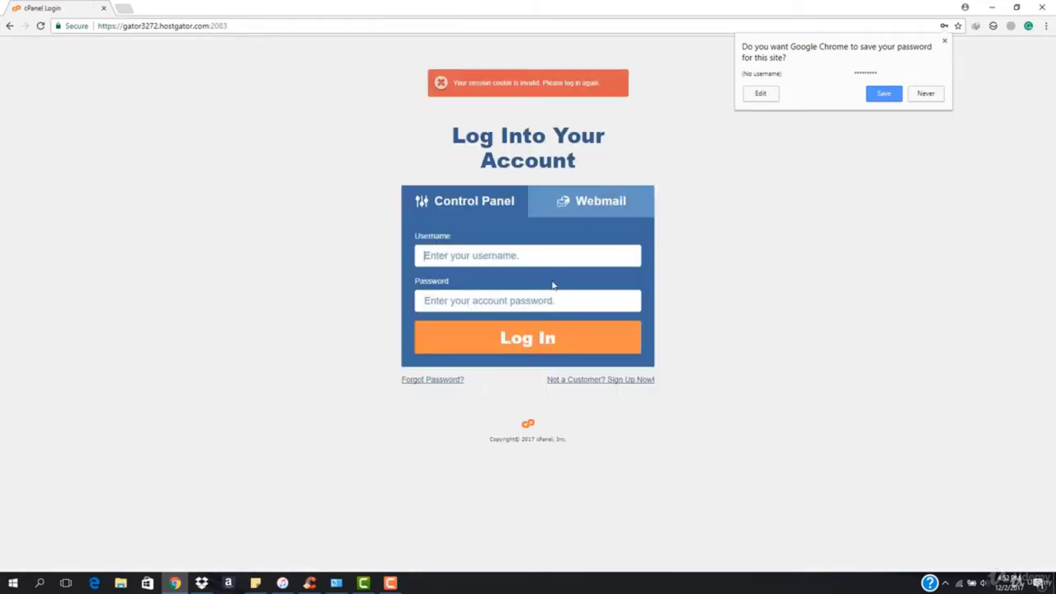
Log back into cPanel with the saved username and new password, dismissing the save-password prompt
left_click(523, 256)
left_click(523, 277)
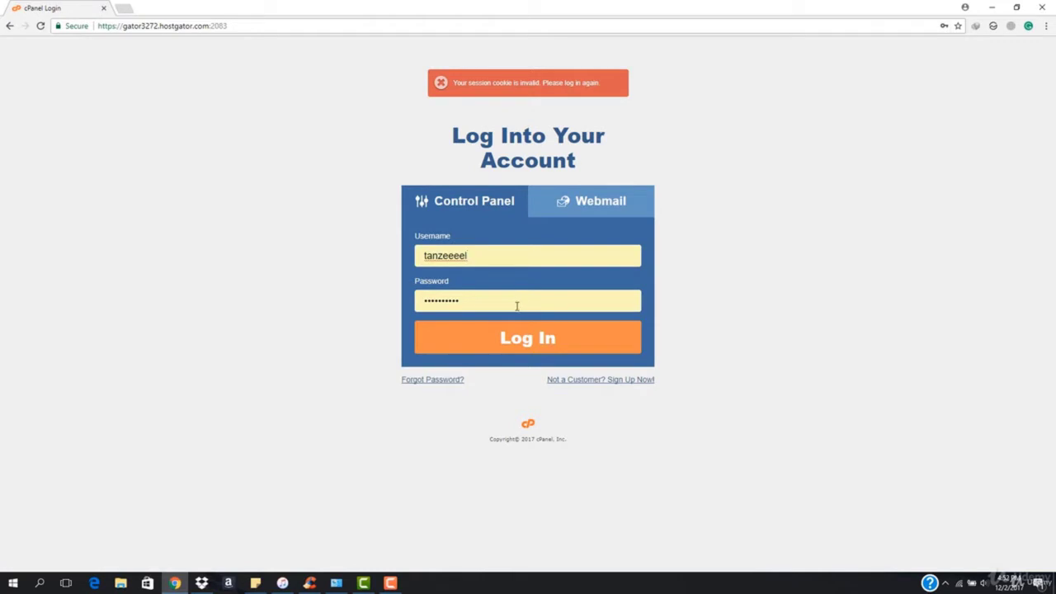
double_click(517, 306)
type("p")
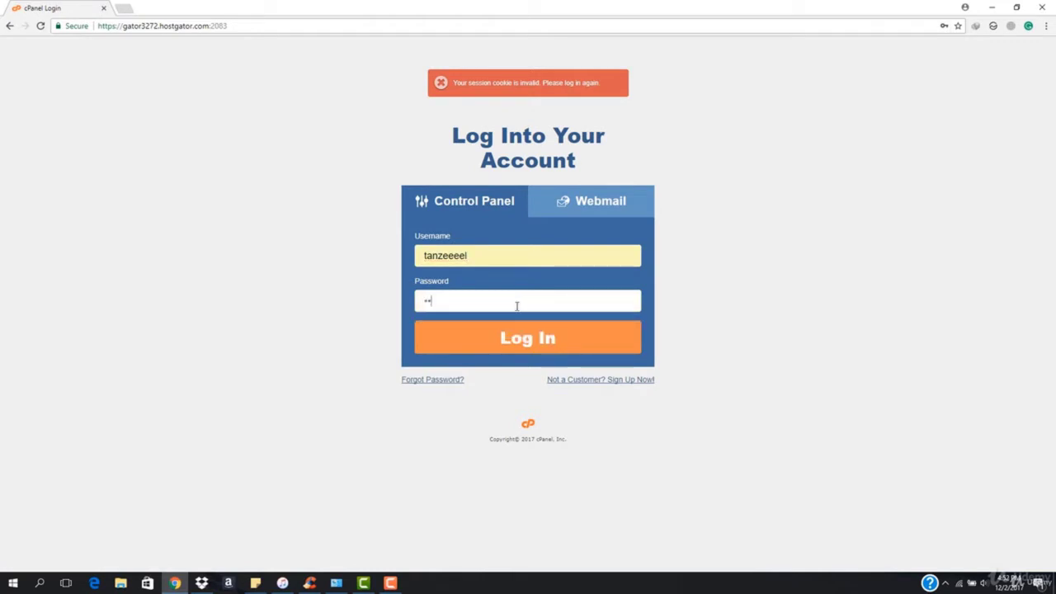
key("Return")
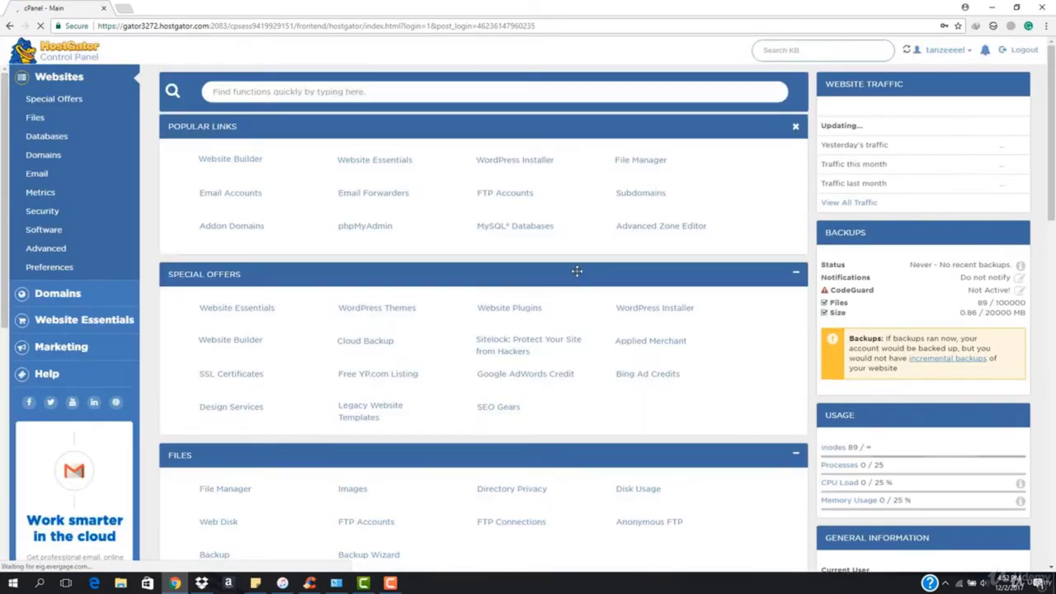
scroll(484, 264, "down", 2)
scroll(485, 263, "down", 4)
scroll(485, 260, "up", 6)
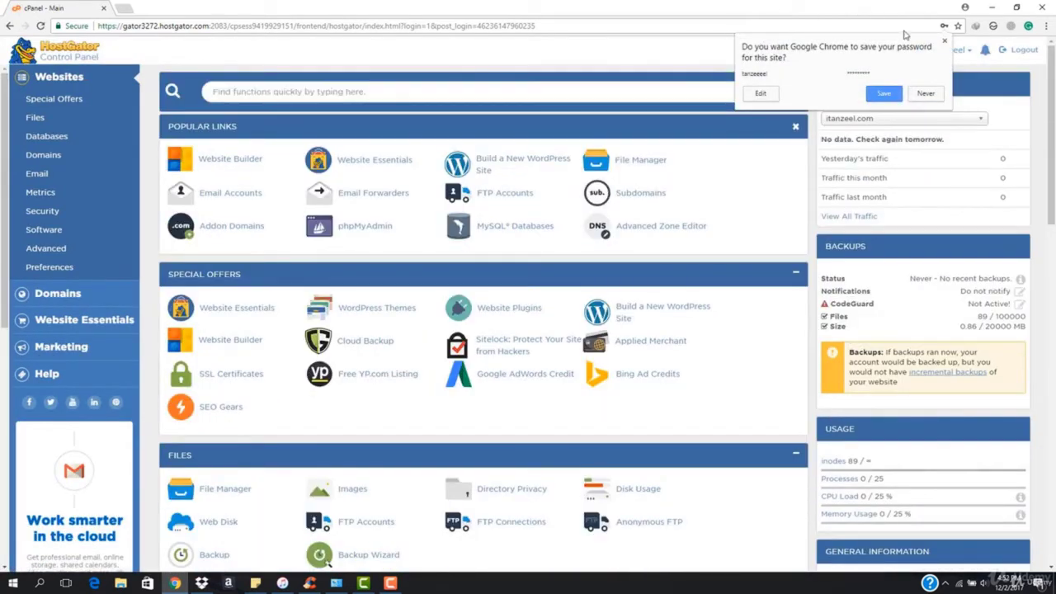
left_click(945, 41)
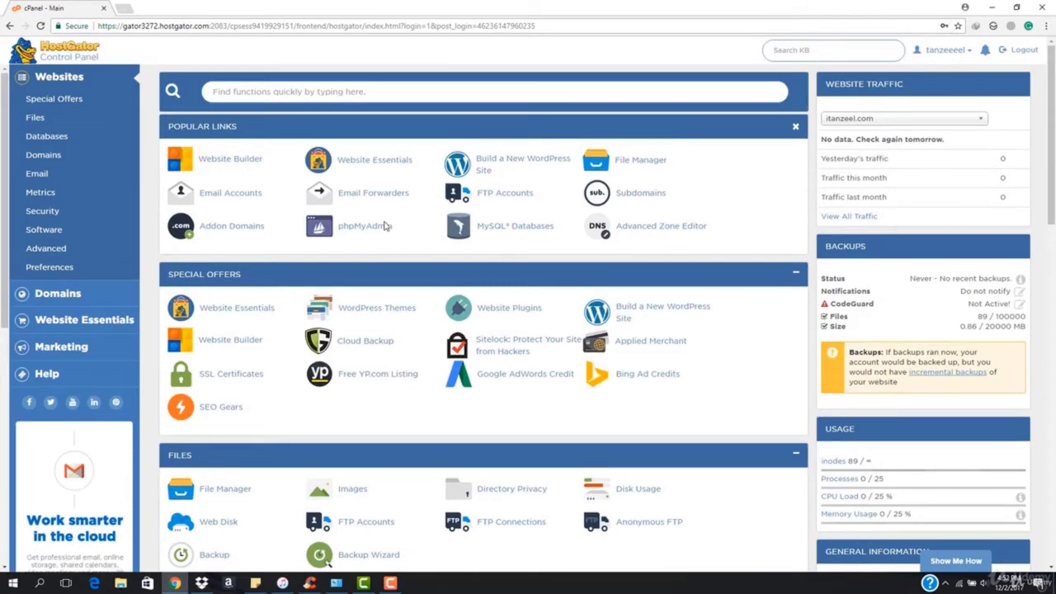
scroll(385, 226, "down", 2)
scroll(272, 259, "down", 12)
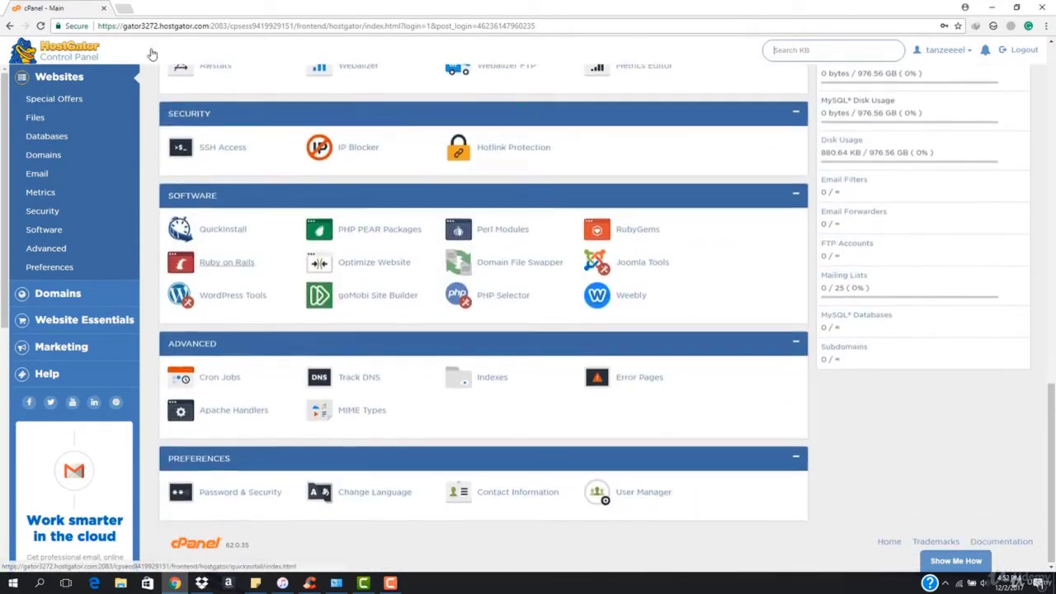
Load itanzeel.com in a new tab, then return to the cPanel home page
left_click(124, 7)
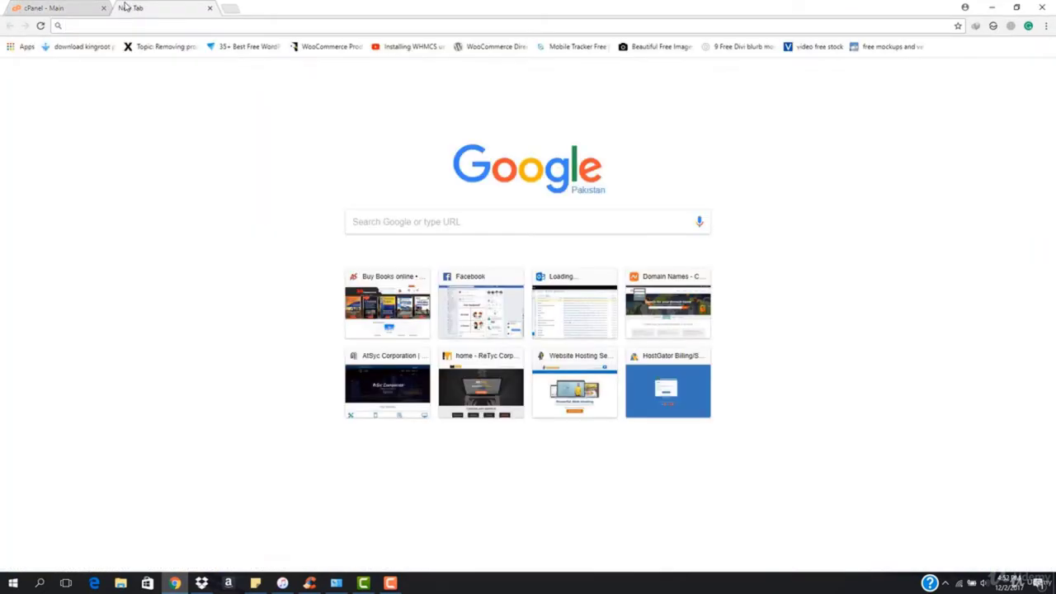
type("ita")
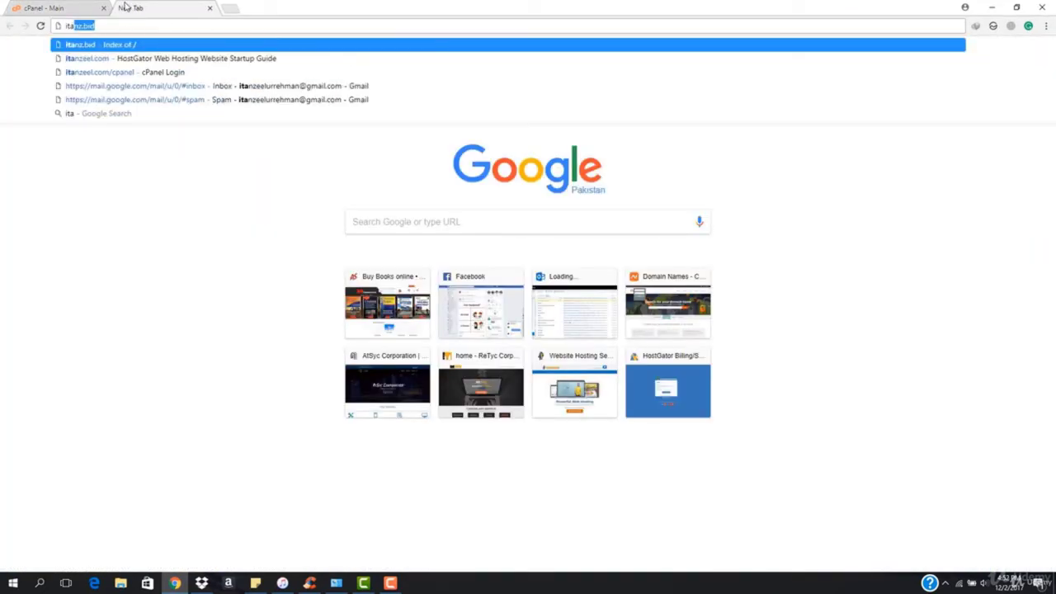
type("nze")
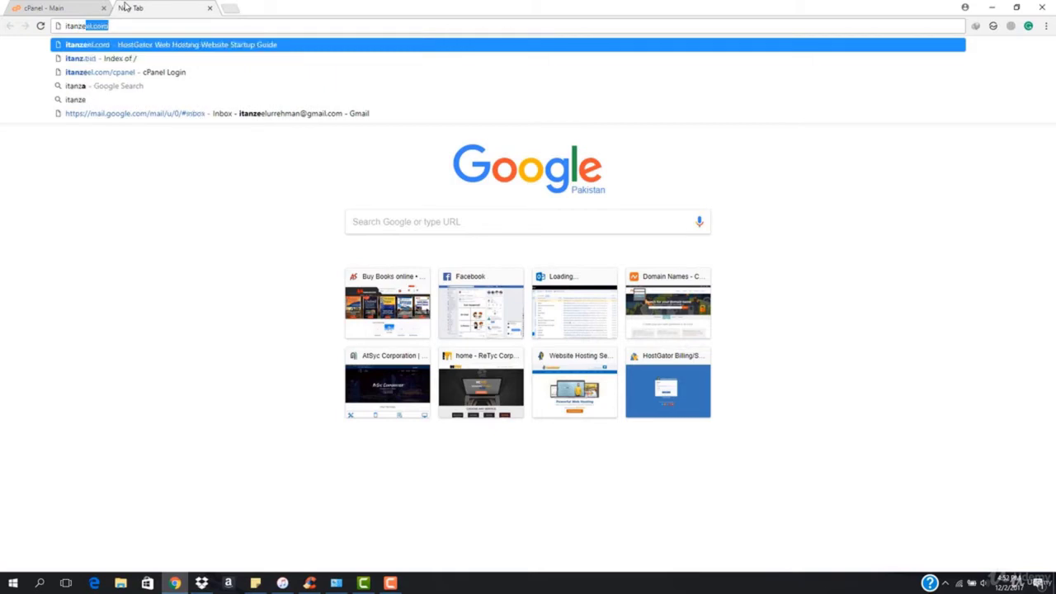
type("e")
key("Return")
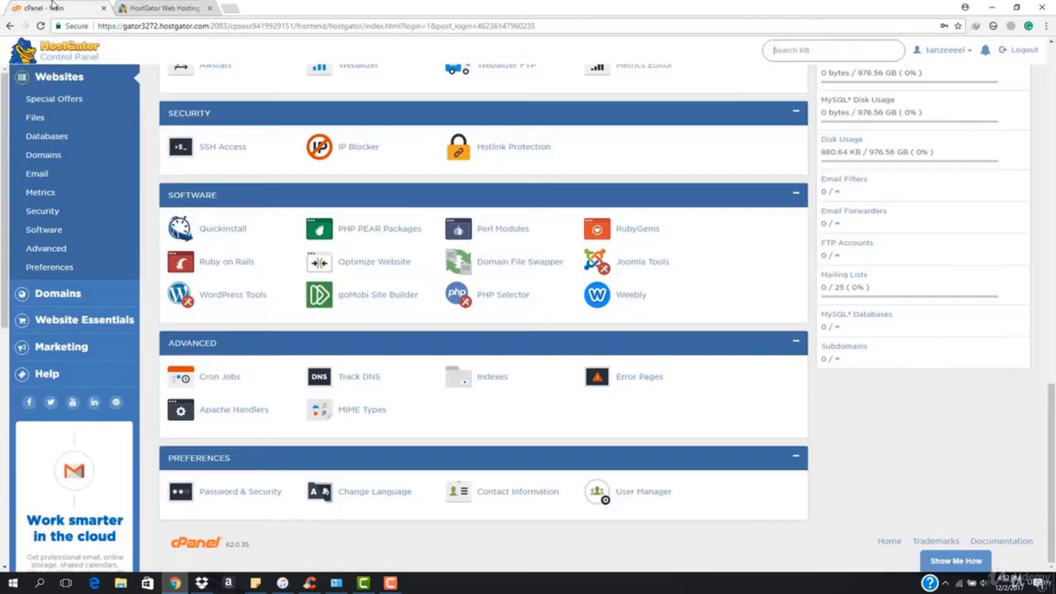
left_click(43, 8)
scroll(360, 372, "up", 15)
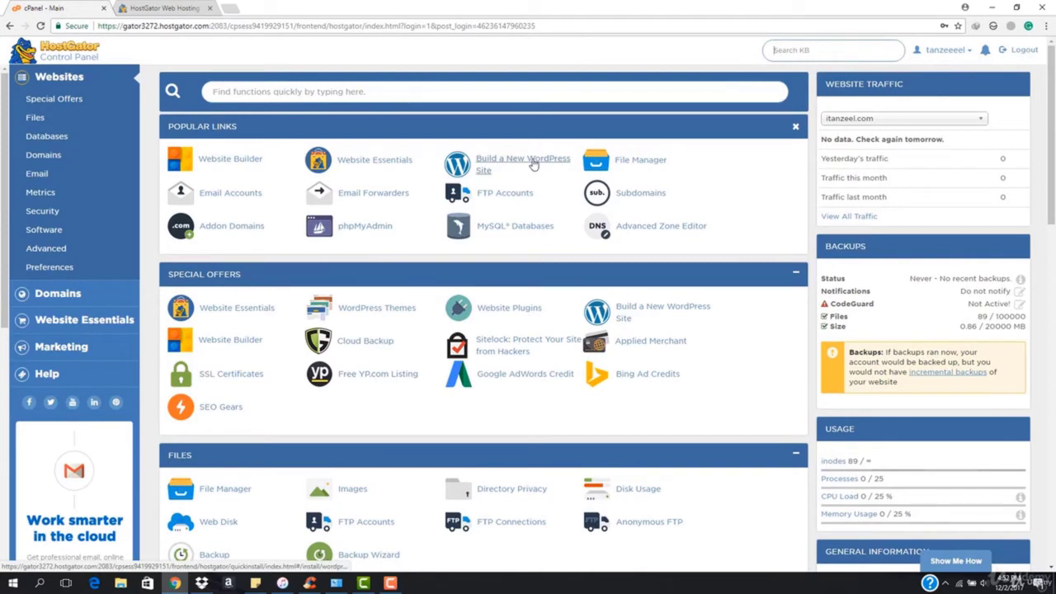
Start Build a New WordPress Site, choose the itanzeel.com domain, and continue to Install Settings
left_click(533, 163)
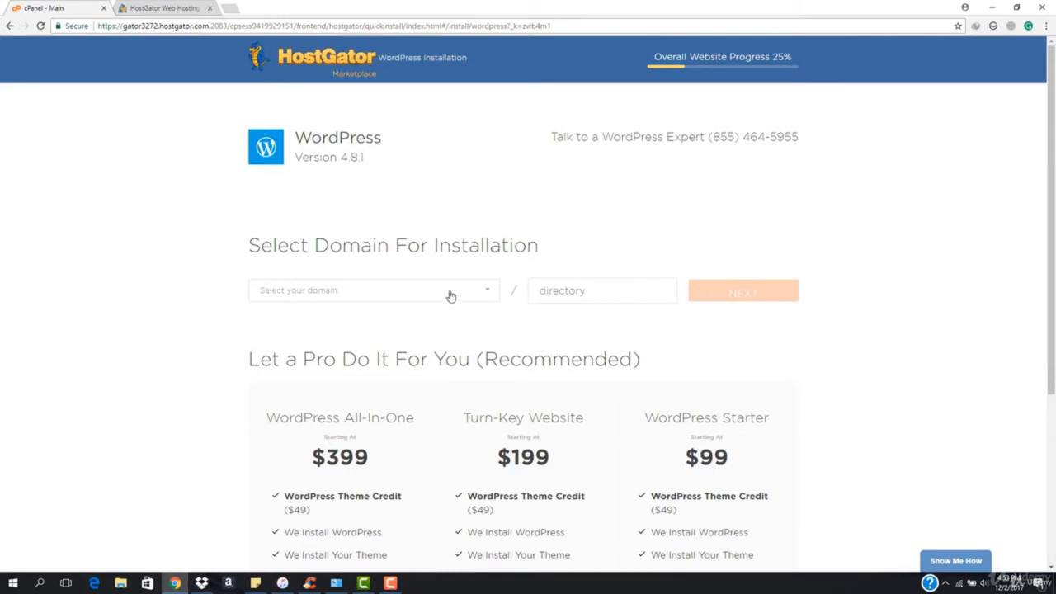
left_click(475, 289)
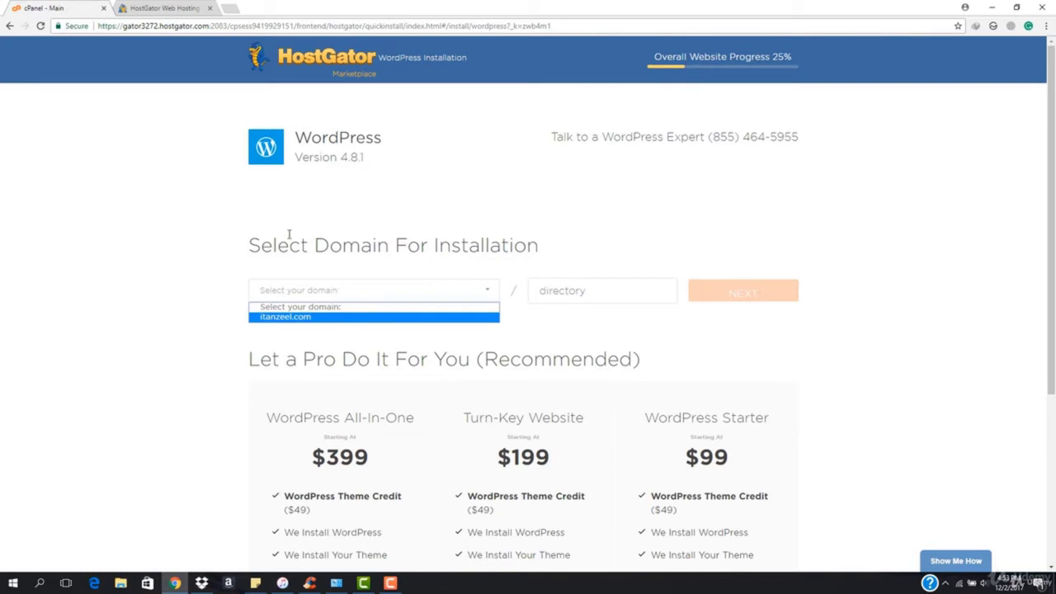
left_click(295, 317)
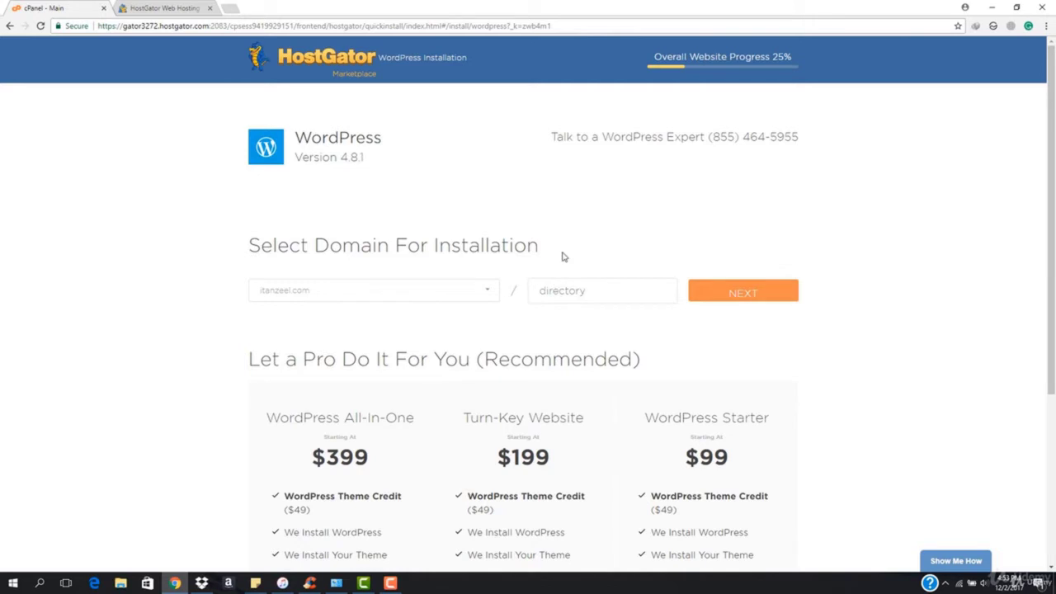
left_click(737, 300)
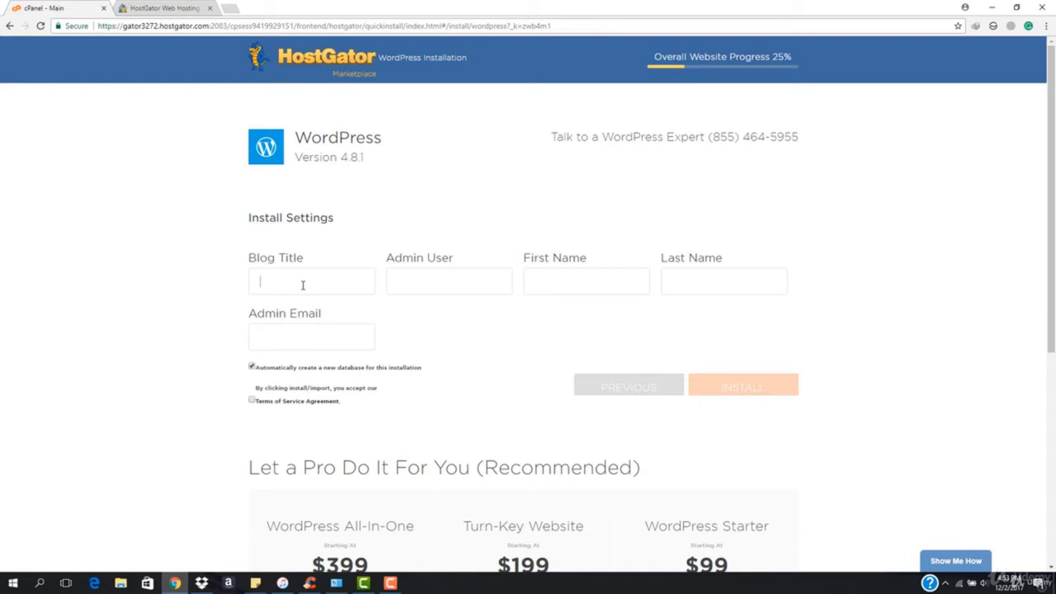
Enter the blog title, admin username, and the admin's first and last name
type("Ur Rehman")
left_click(460, 279)
type("tanzee")
left_click(634, 291)
key("Down")
key("Return")
key("Tab")
type("U")
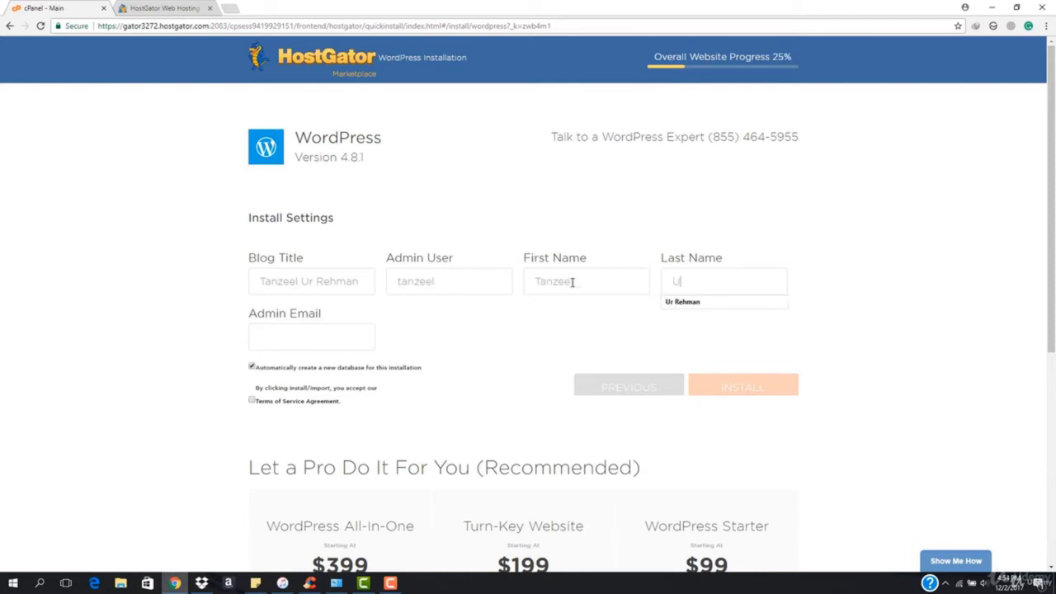
type("r")
key("Down")
key("Return")
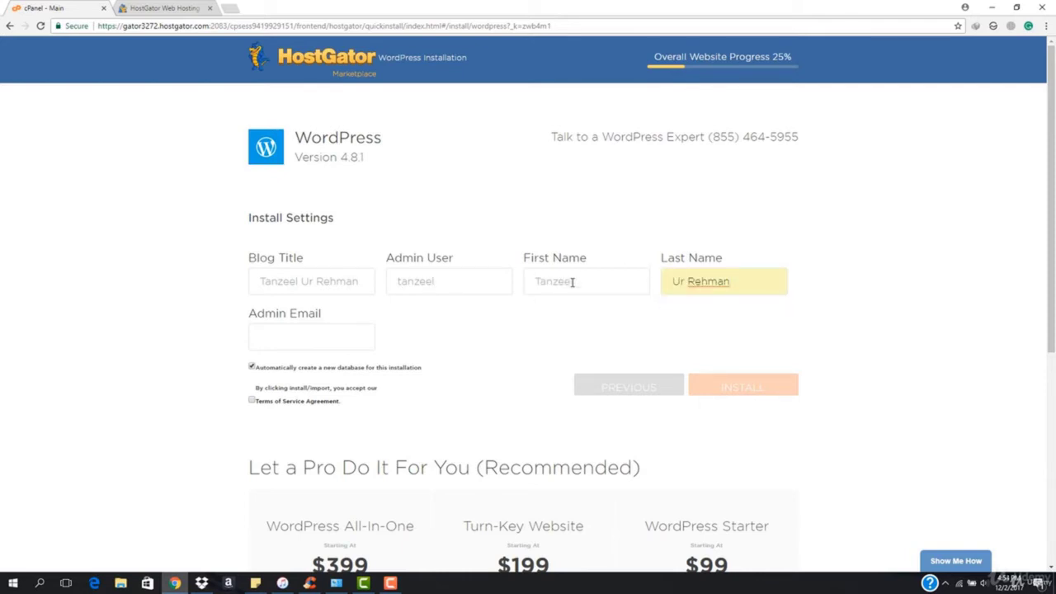
Fill in the admin e-mail, accept the Terms of Service, and install WordPress
left_click(314, 339)
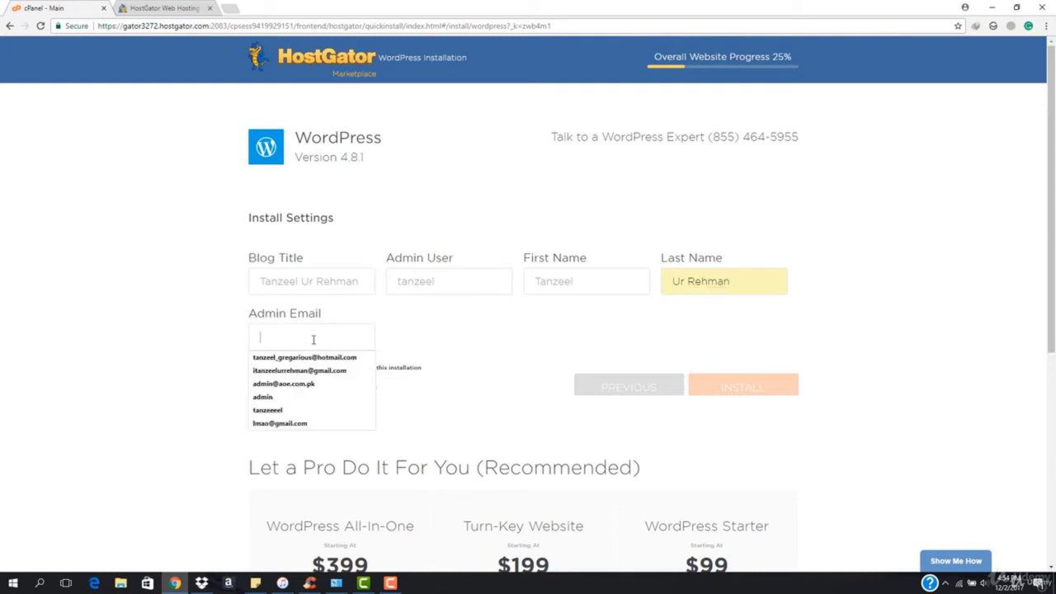
left_click(314, 371)
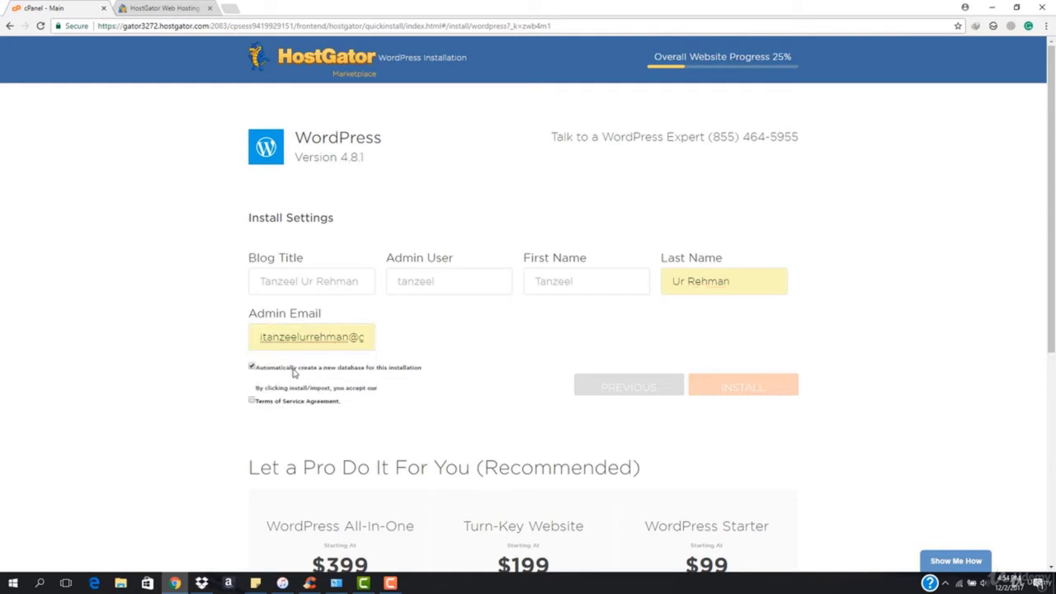
scroll(363, 345, "down", 2)
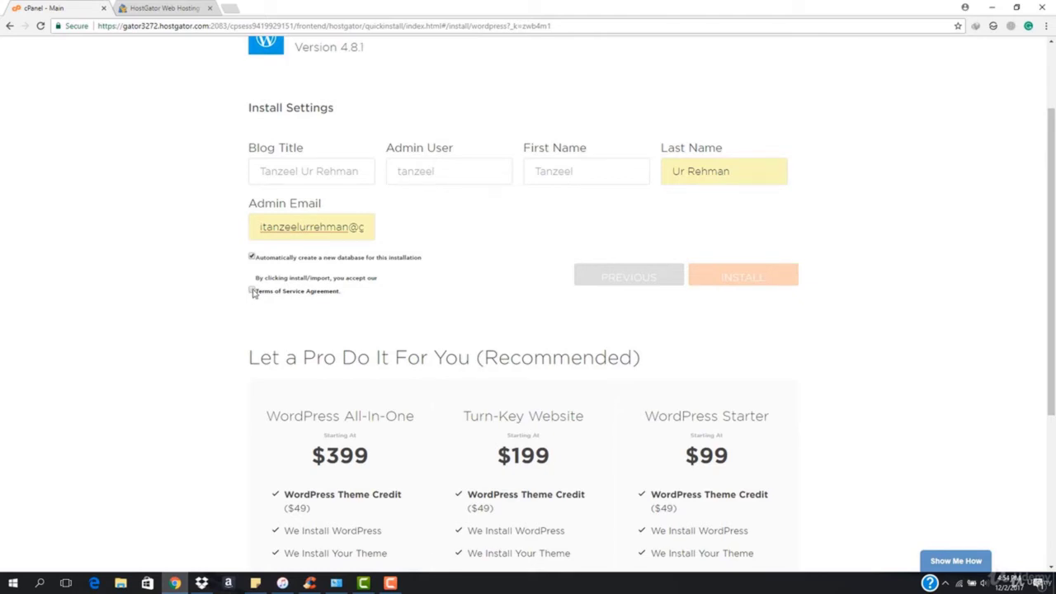
left_click(253, 291)
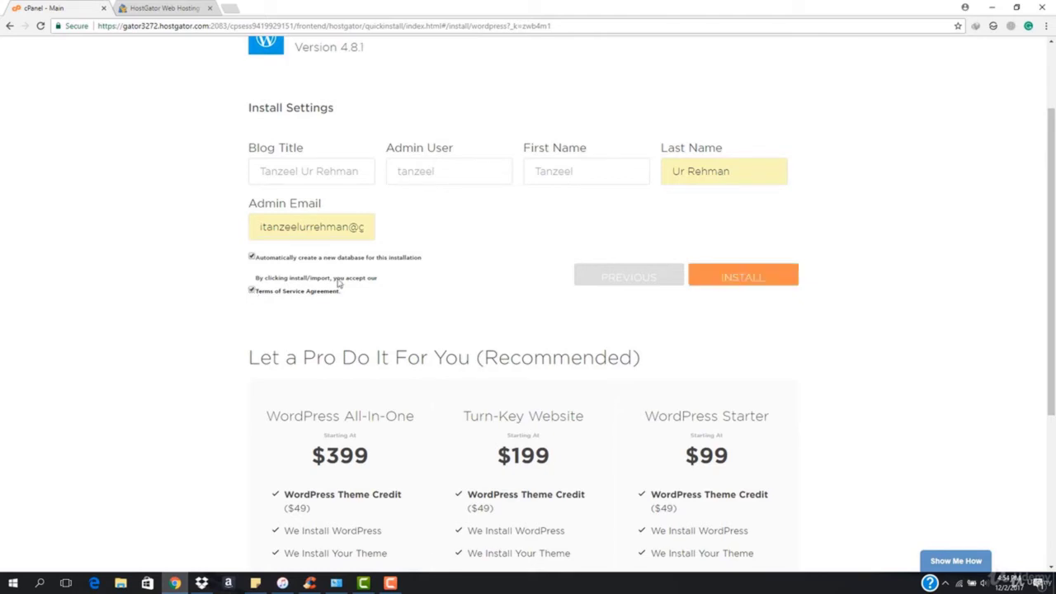
left_click(719, 277)
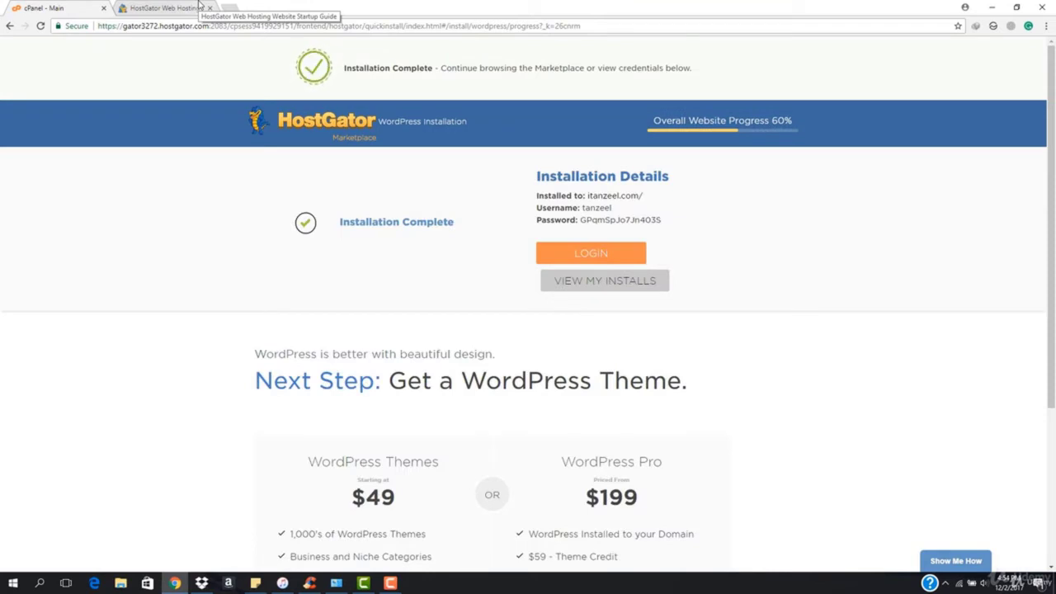
Switch to the itanzeel.com tab and reload the site address
left_click(392, 582)
left_click(393, 583)
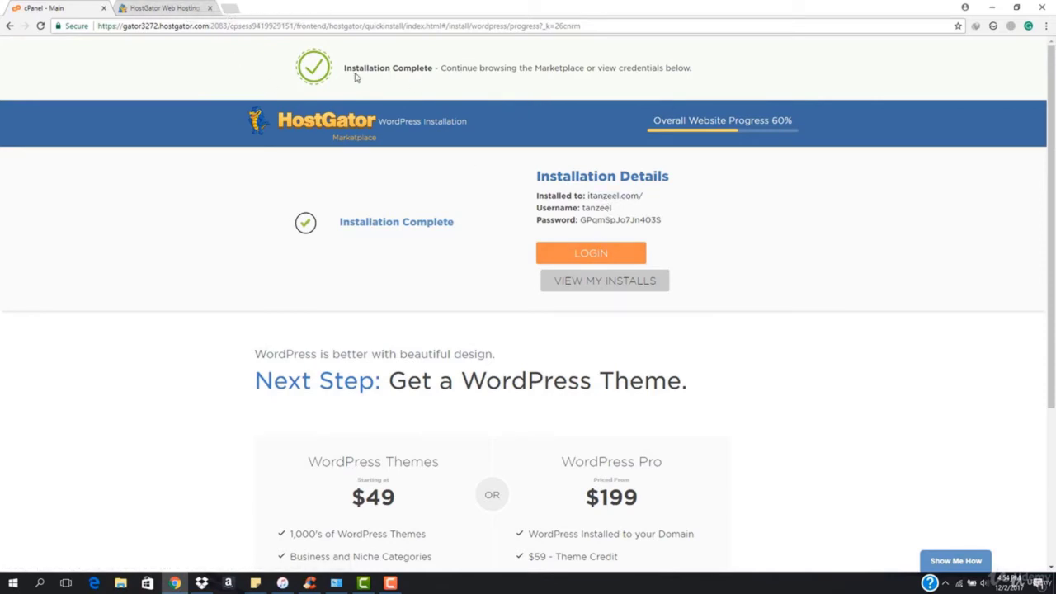
left_click(165, 8)
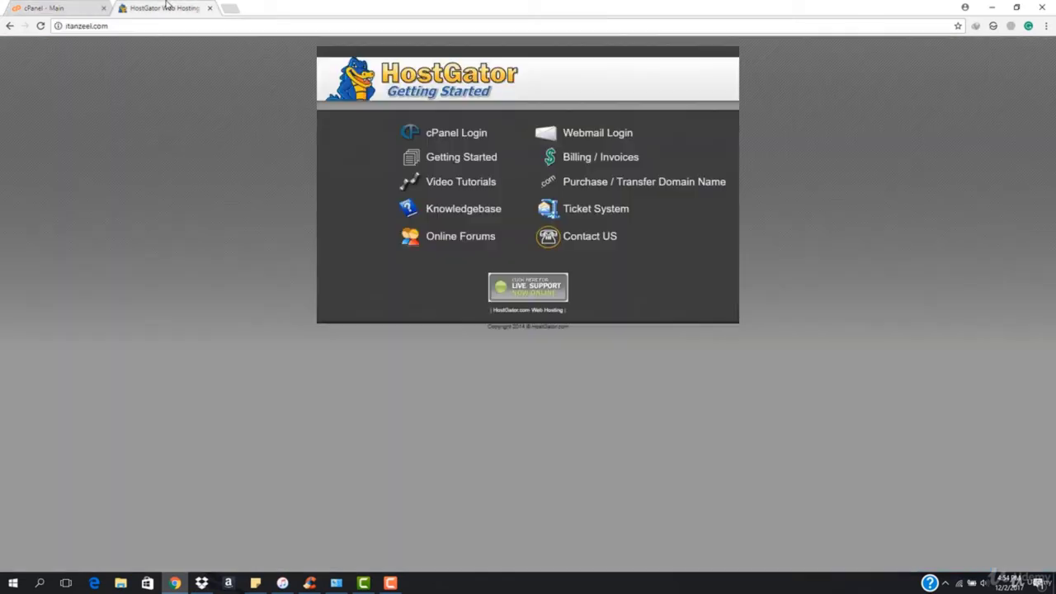
left_click(238, 28)
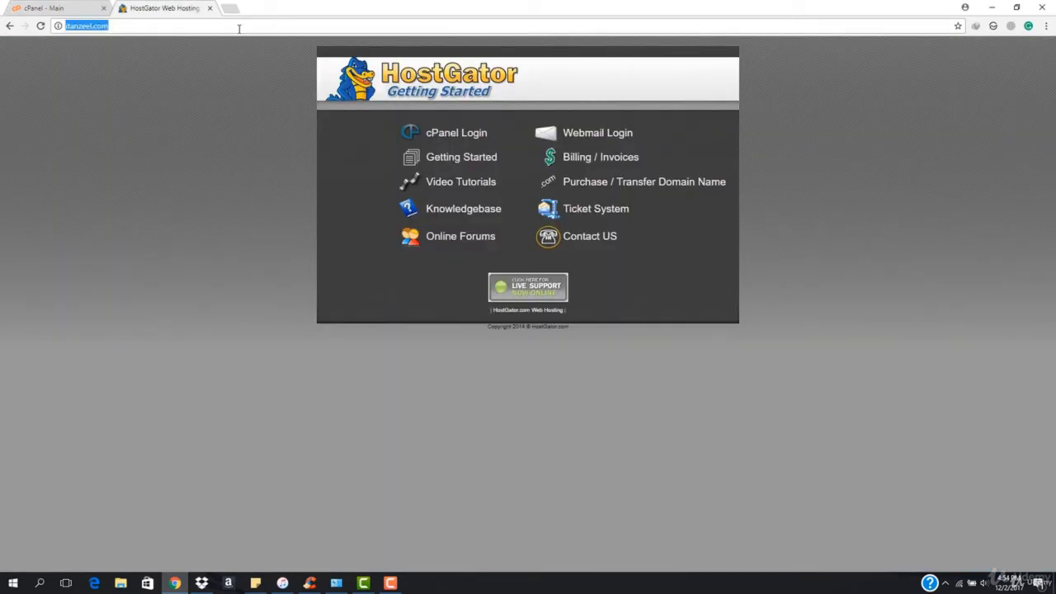
key("Return")
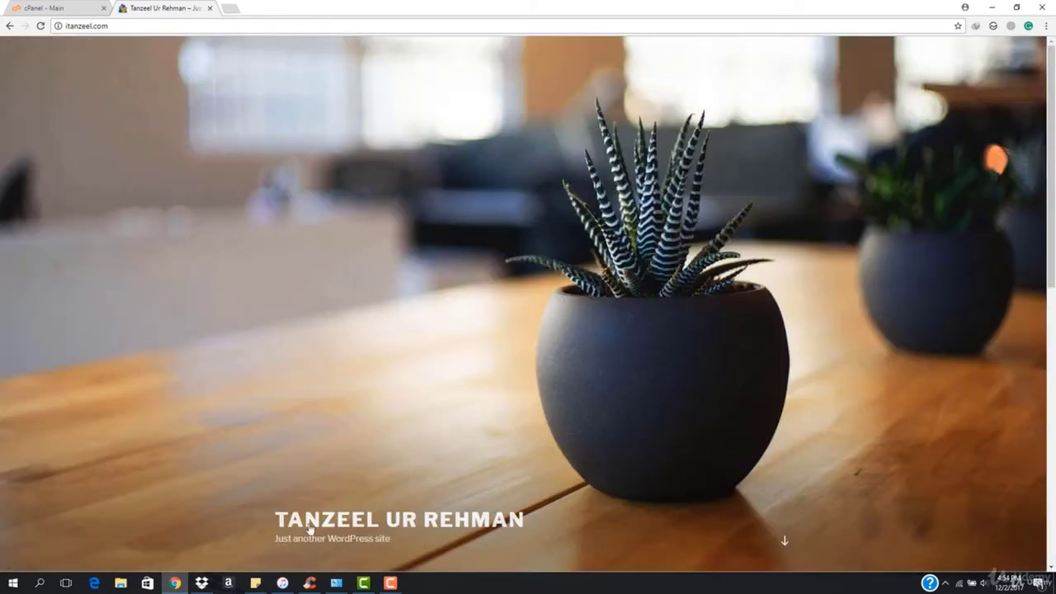
Review the new itanzeel.com homepage with its Hello world! post against the install details
scroll(597, 367, "down", 5)
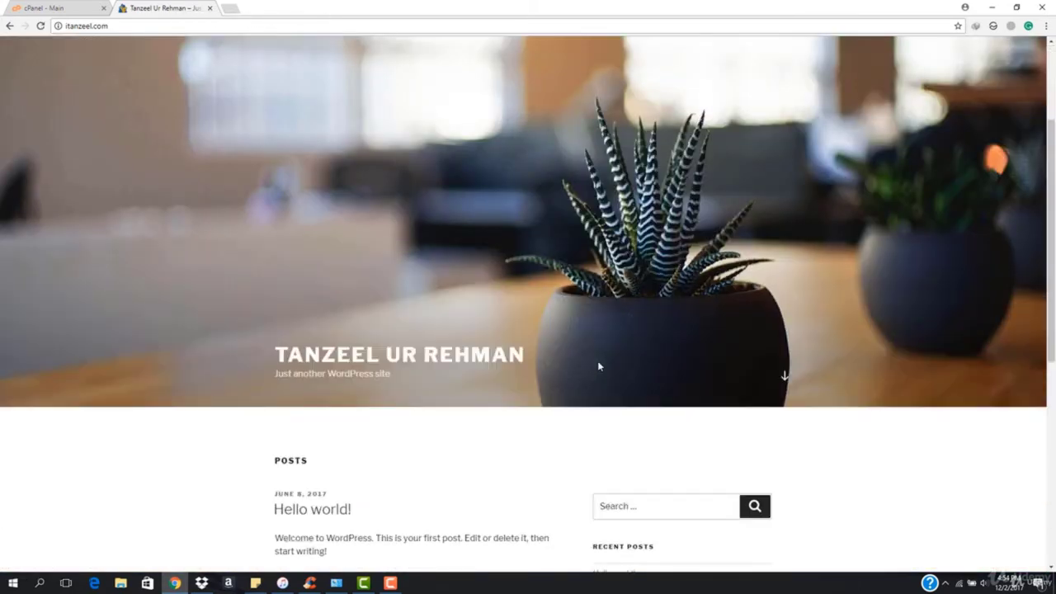
scroll(599, 366, "down", 3)
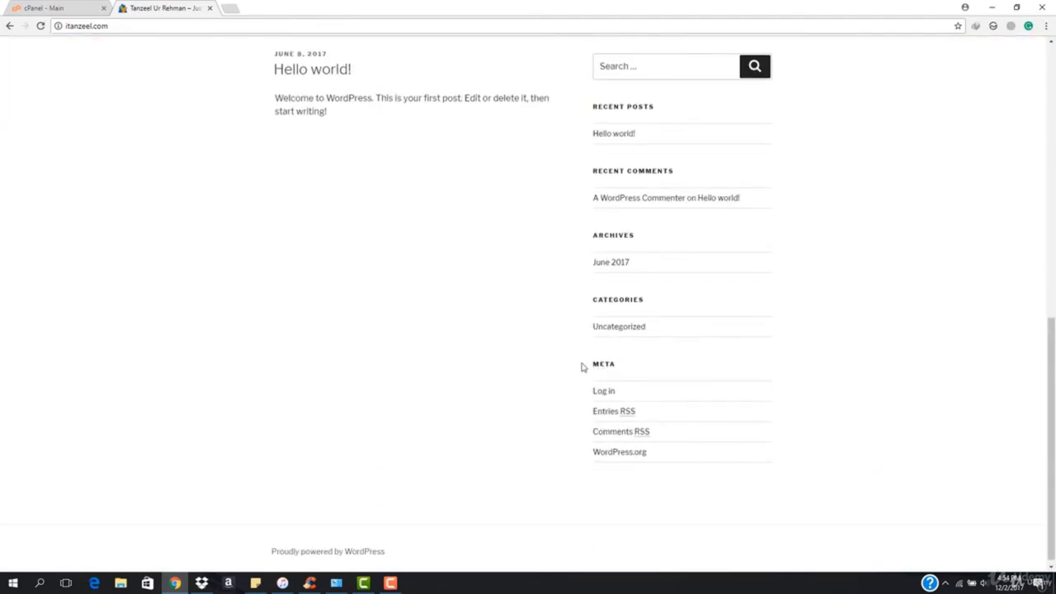
scroll(431, 364, "up", 10)
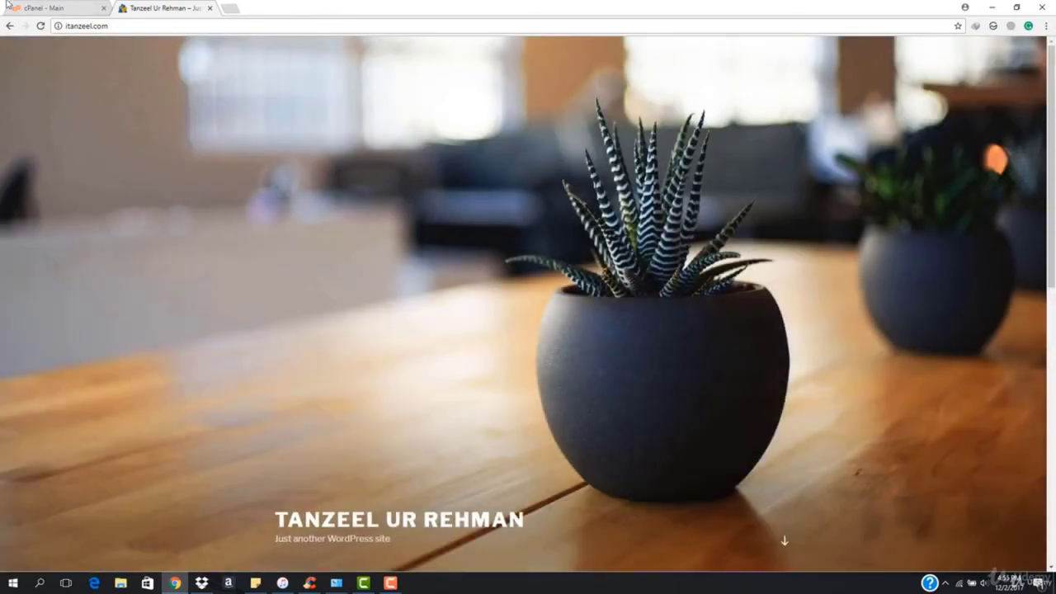
left_click(38, 7)
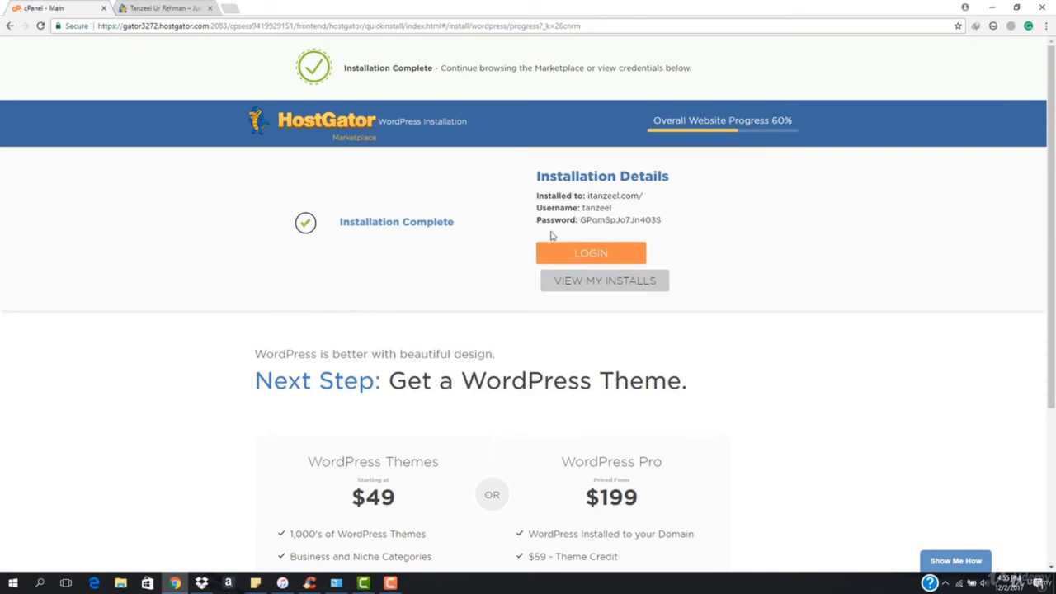
left_click(140, 8)
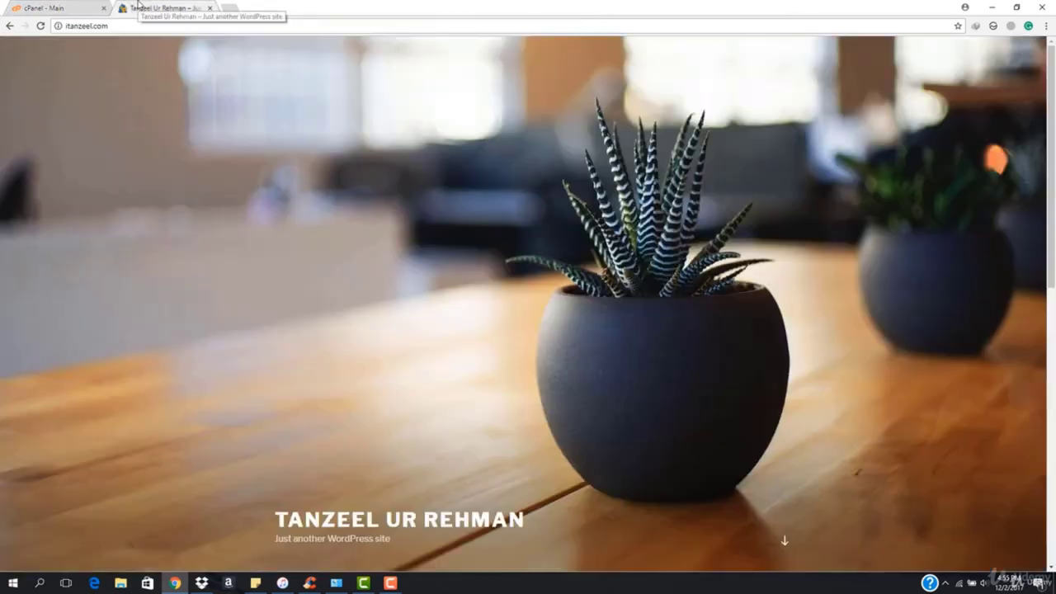
left_click(208, 29)
left_click(237, 31)
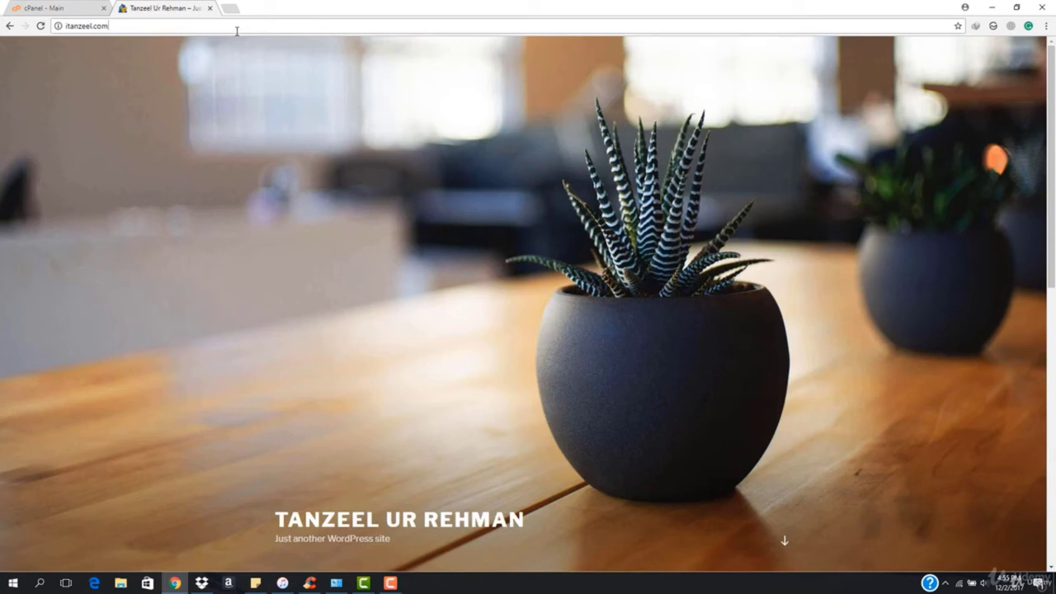
Go to itanzeel.com/wp-admin, cross-checking the install details, to reach the WordPress login page
type("/wp-adm")
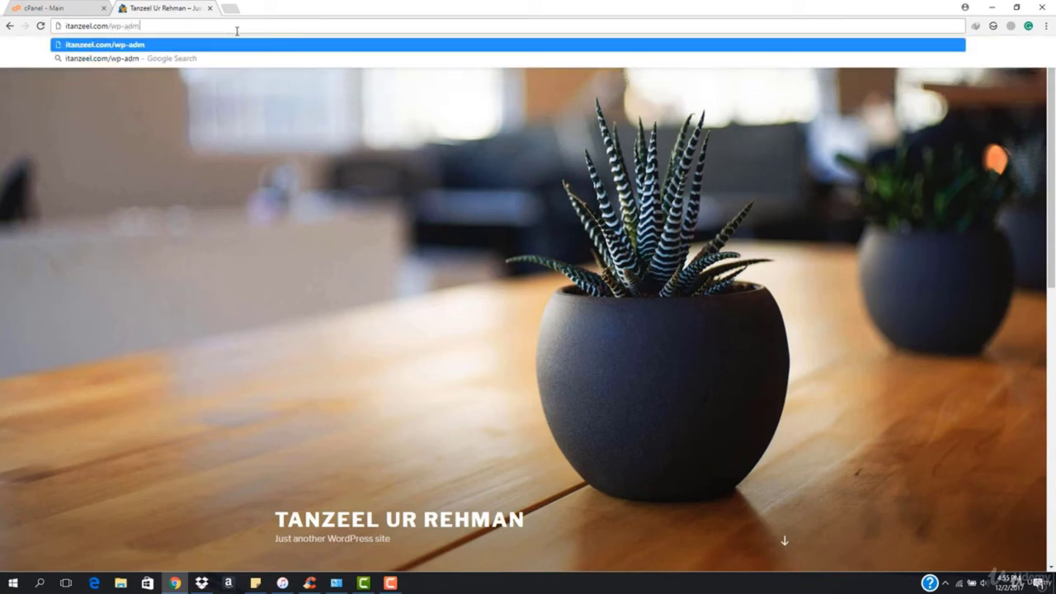
type("in")
left_click(231, 8)
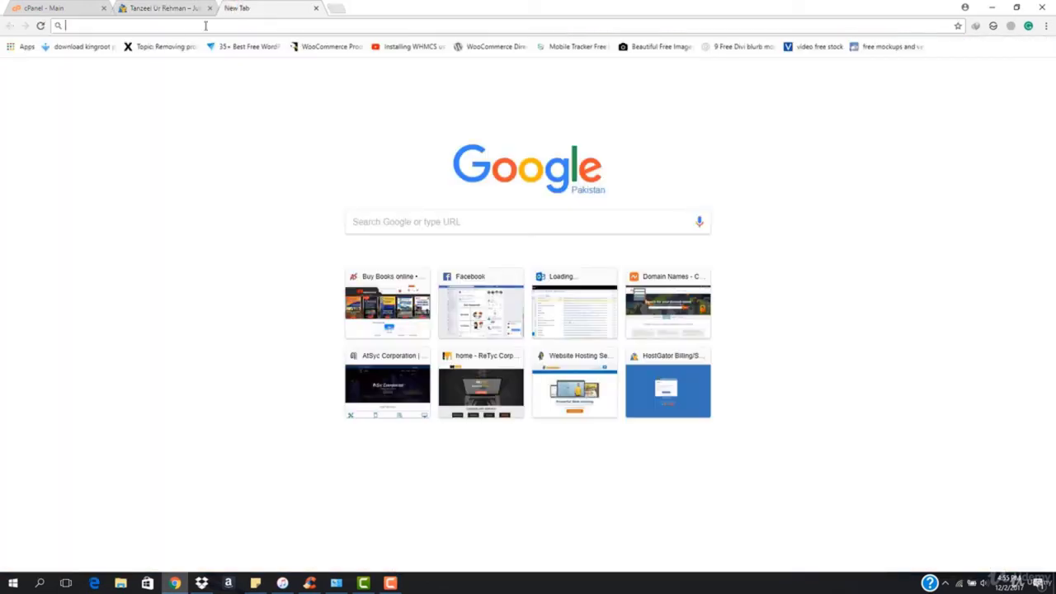
left_click(140, 8)
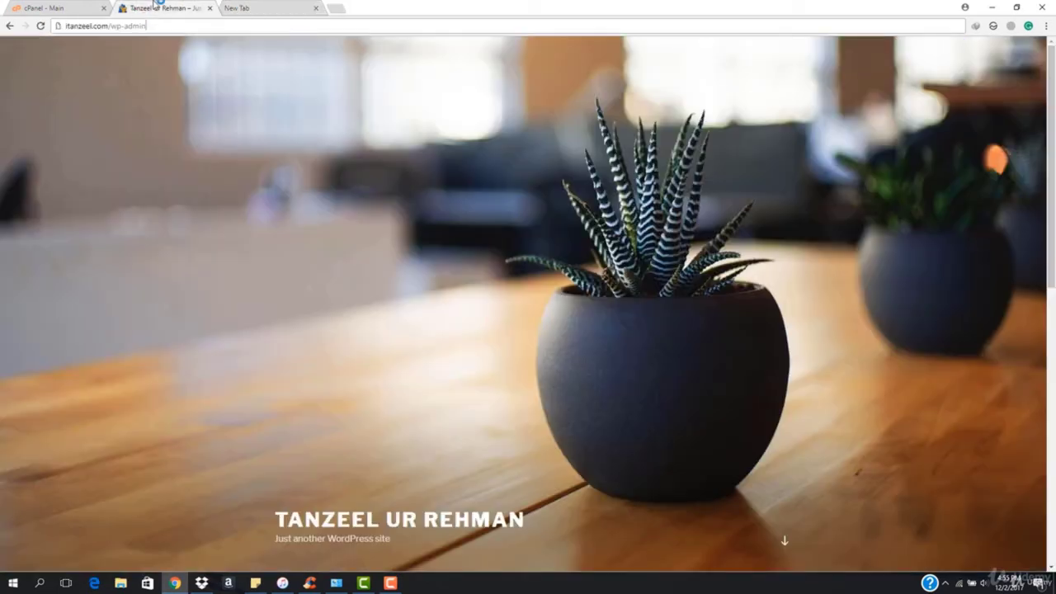
left_click(21, 7)
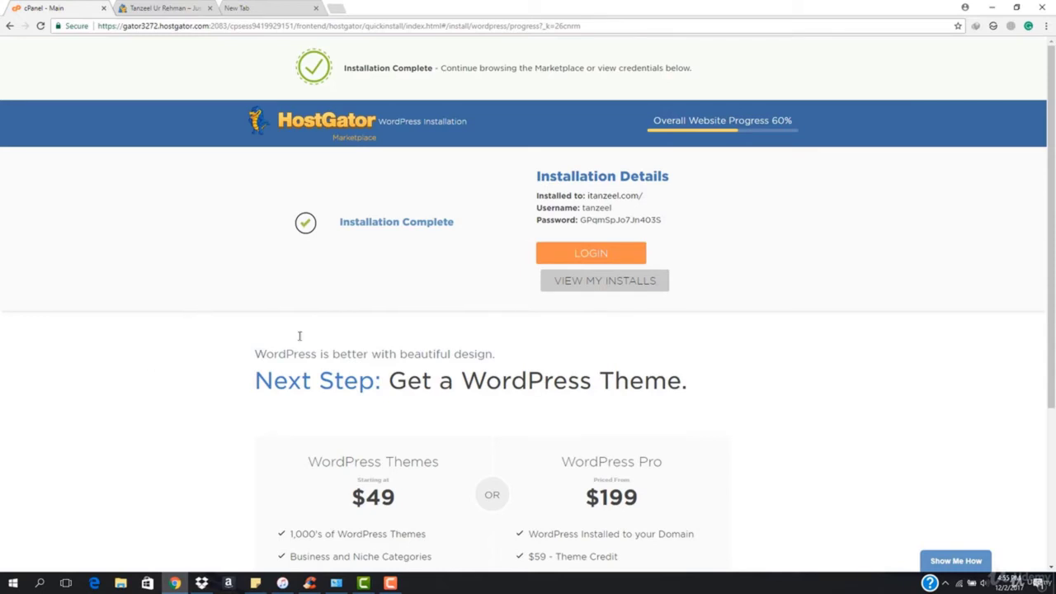
left_click(160, 8)
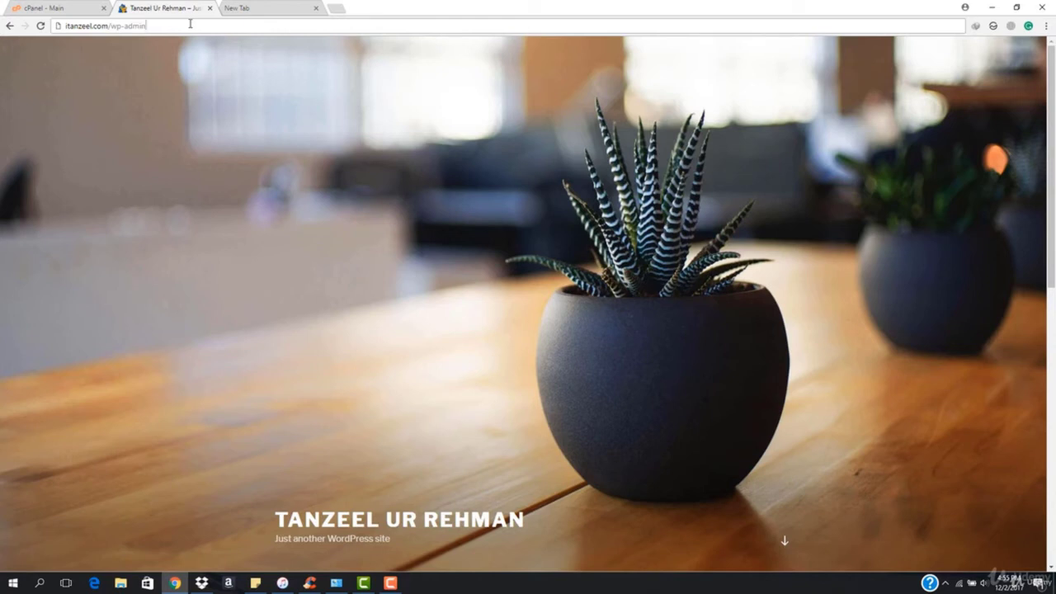
left_click(33, 8)
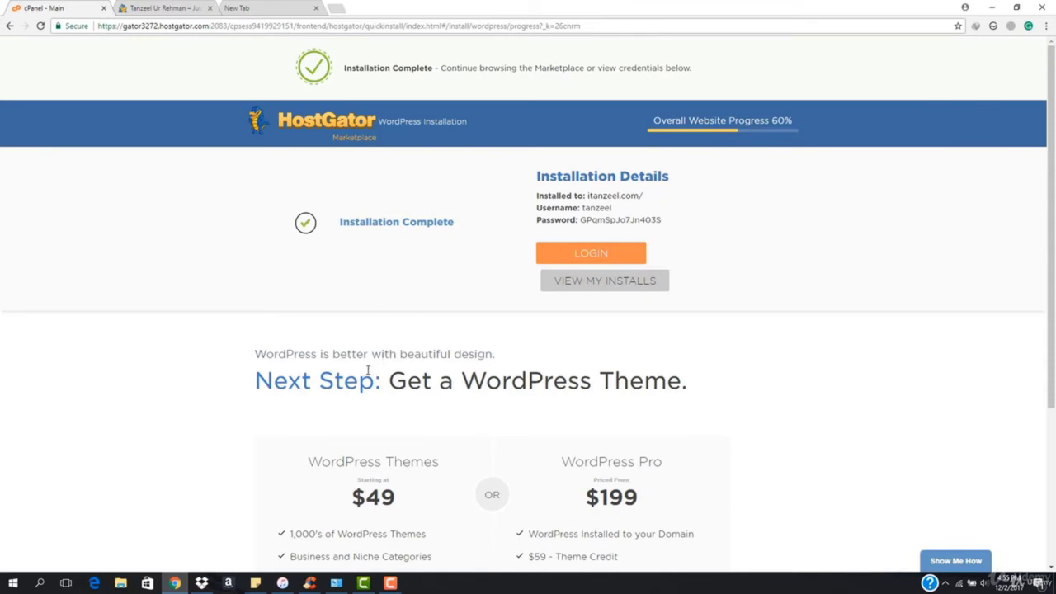
left_click(168, 8)
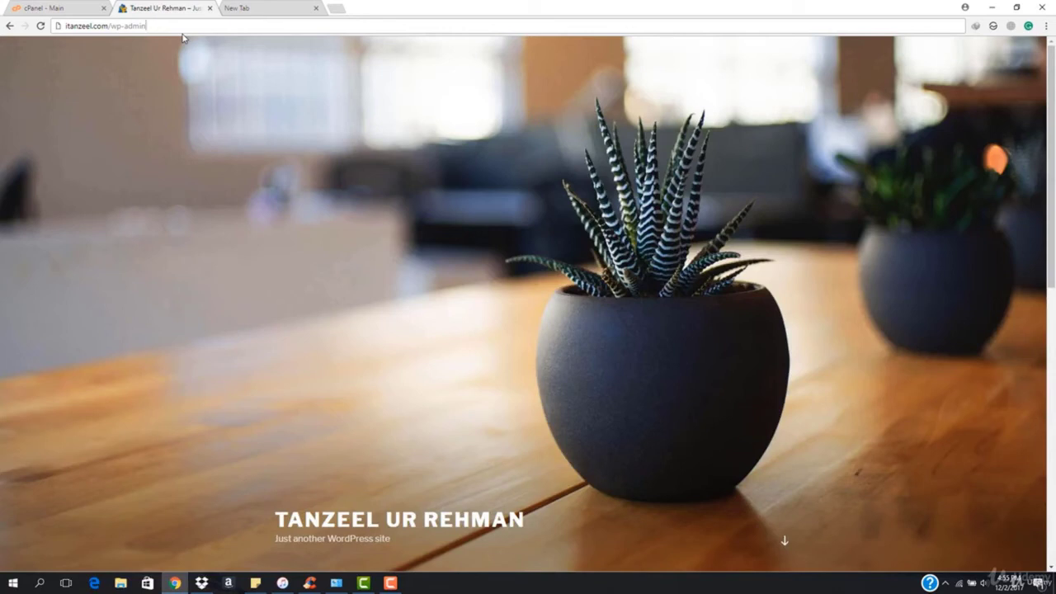
scroll(550, 317, "down", 3)
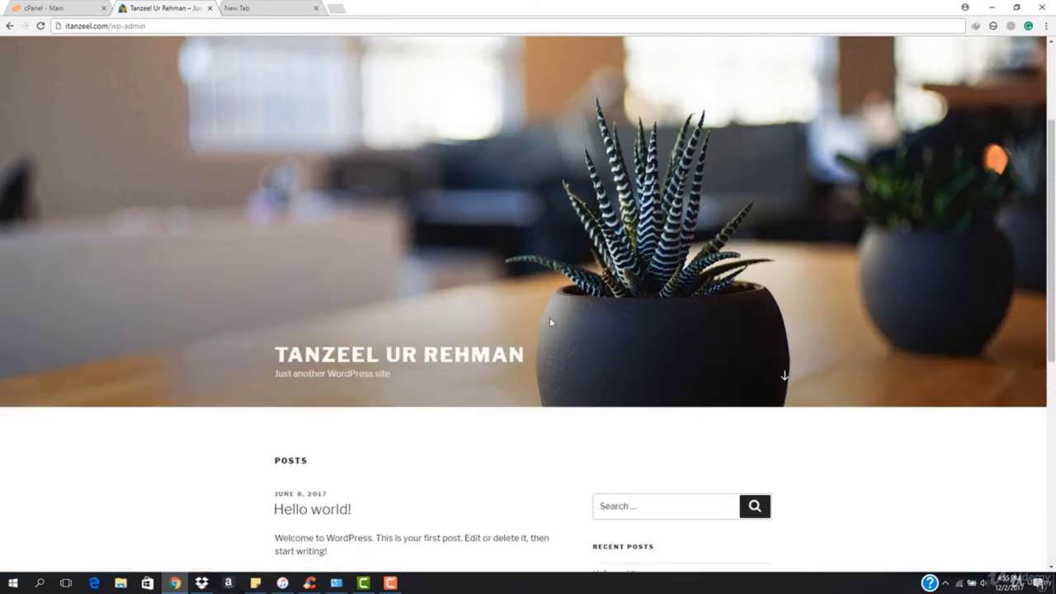
scroll(550, 317, "up", 3)
key("Return")
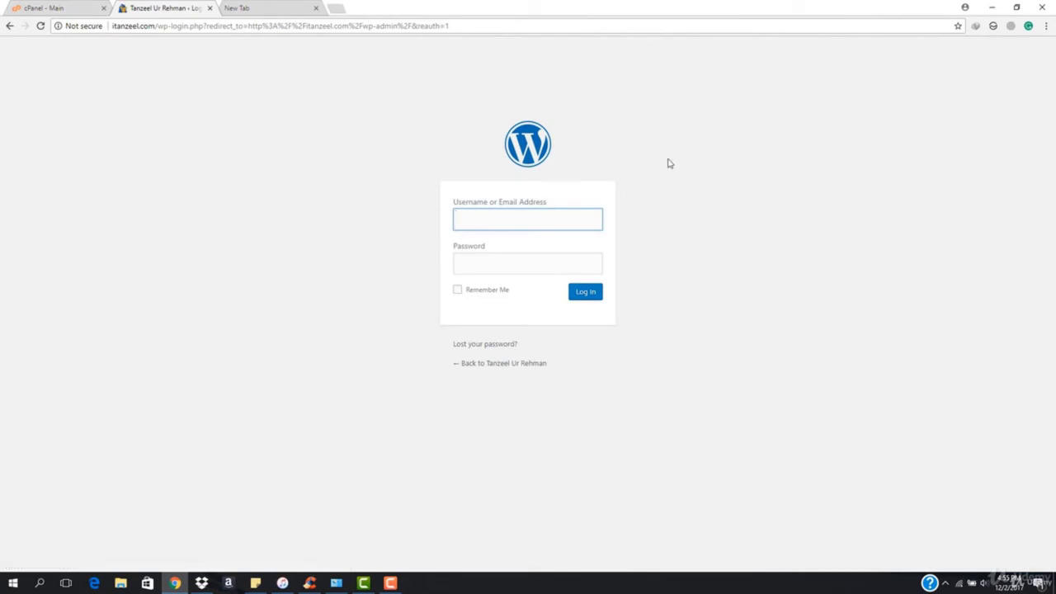
Copy the generated admin password and log in on wp-login.php with the admin username
left_click(52, 7)
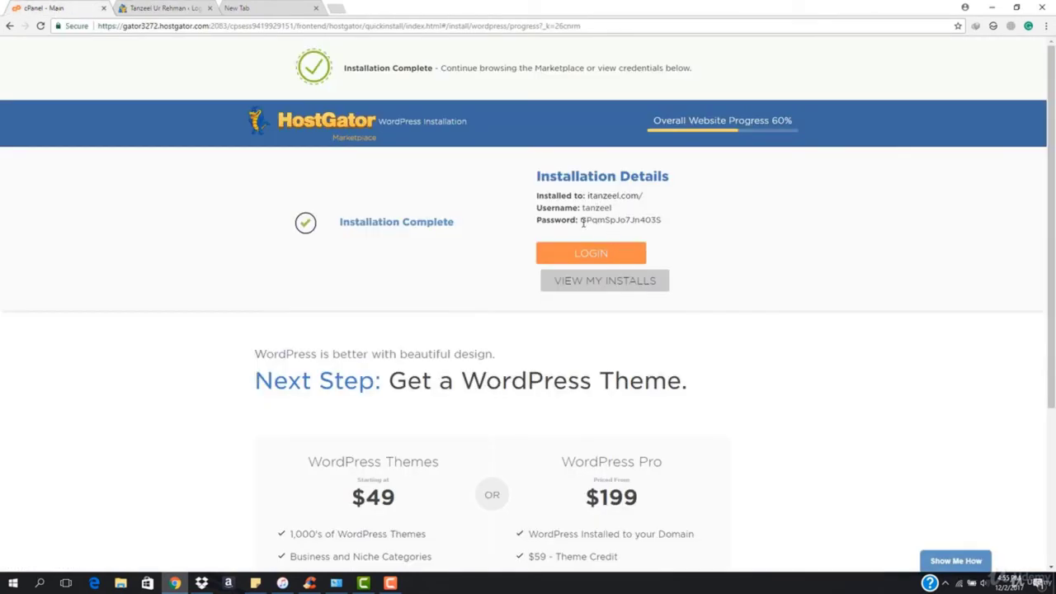
left_click_drag(581, 221, 666, 227)
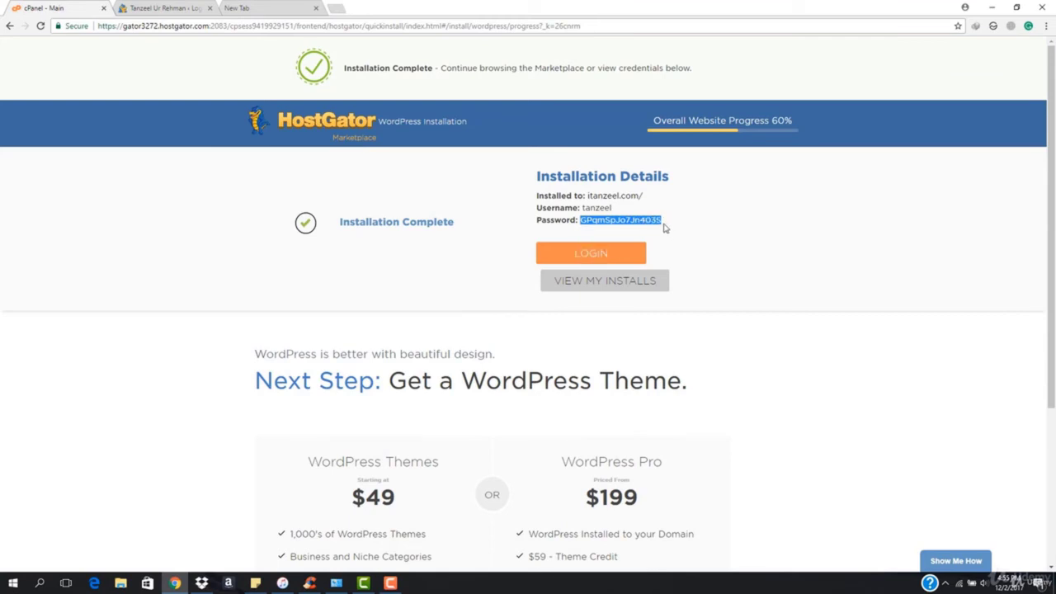
left_click(182, 6)
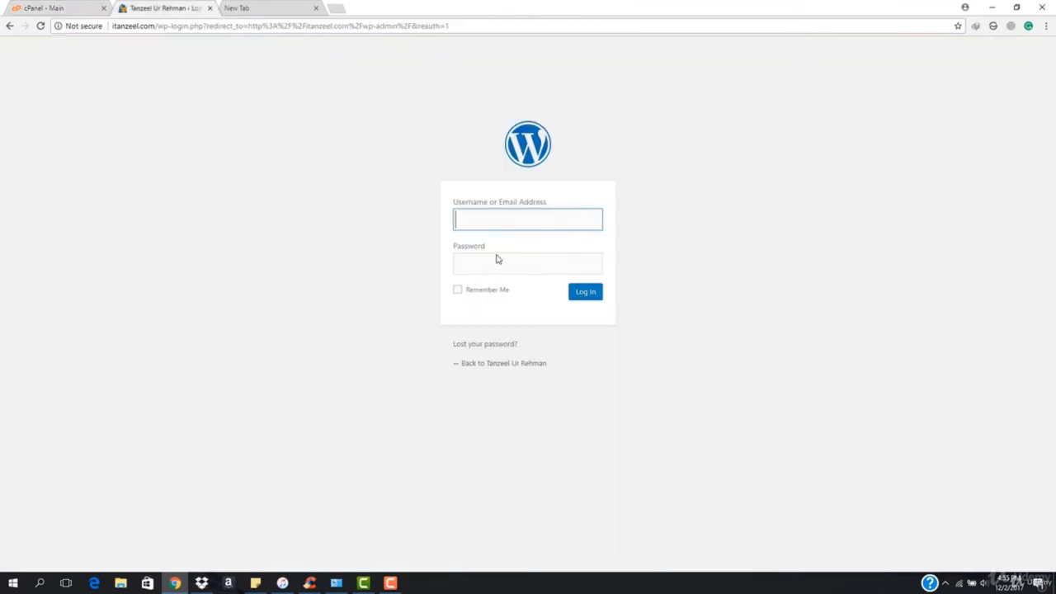
type("tanzeel")
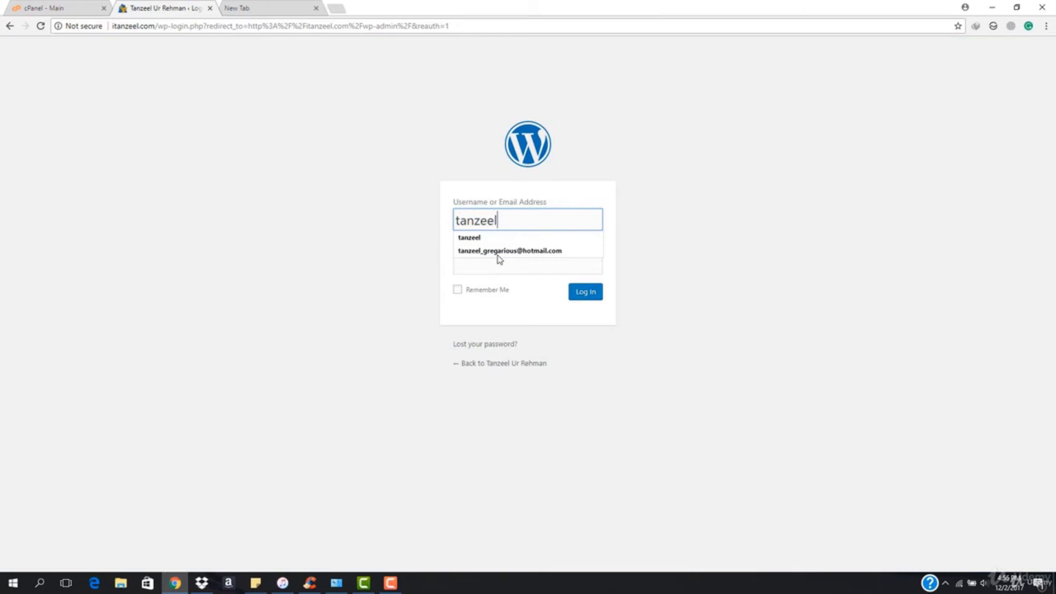
left_click(498, 261)
key("ctrl+v")
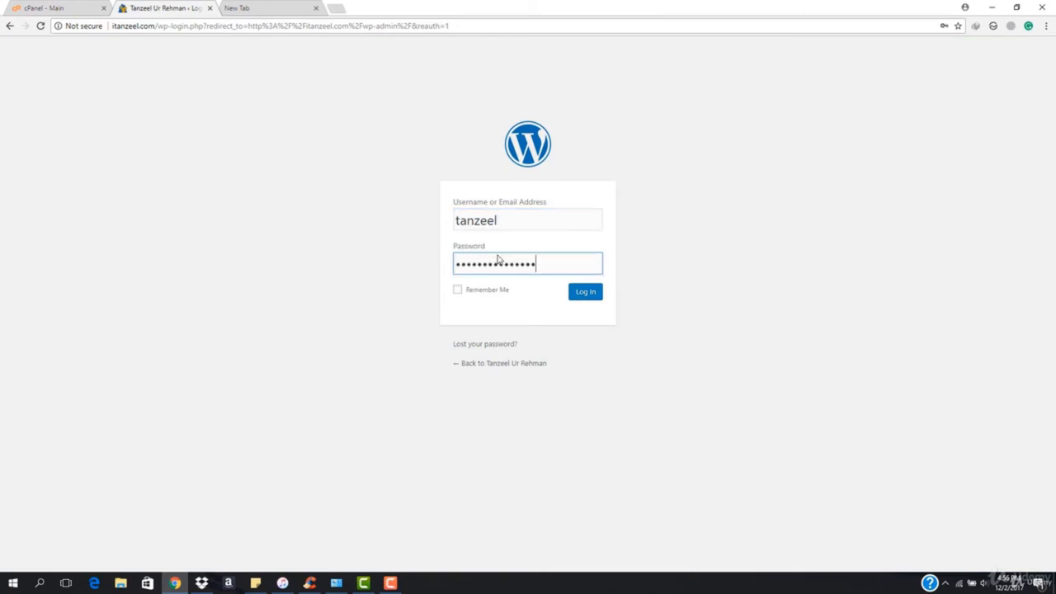
key("Return")
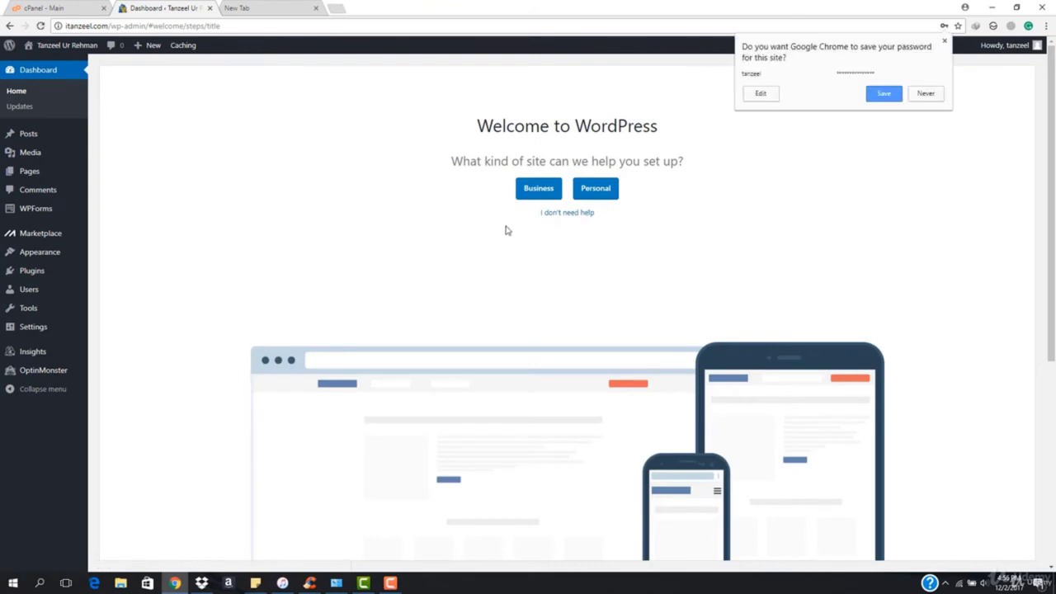
Skip the 'Welcome to WordPress' setup with 'I don't need help', then go to Plugins > Installed Plugins
left_click(567, 212)
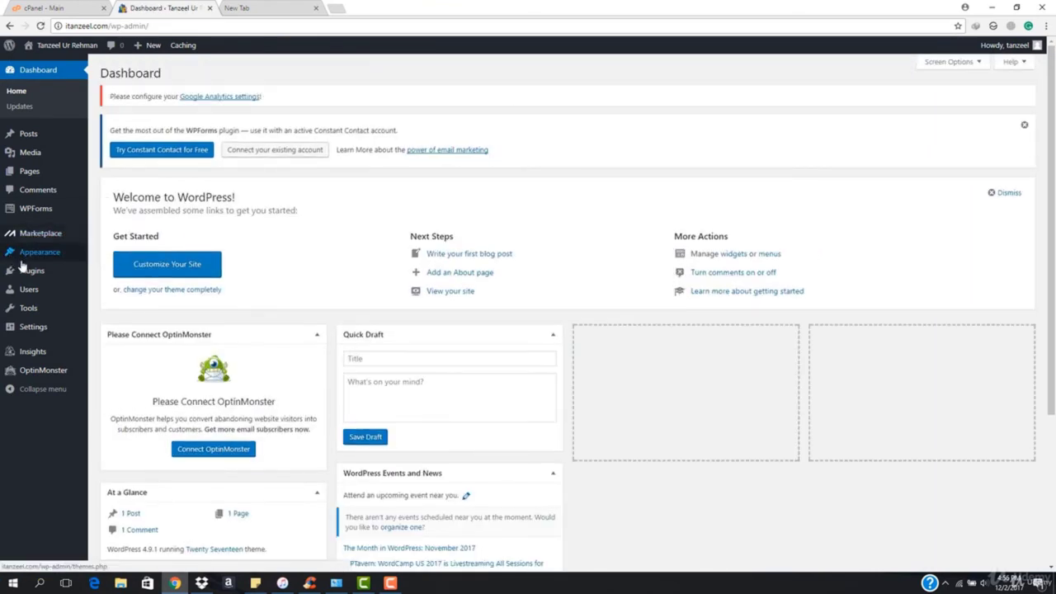
mouse_move(28, 277)
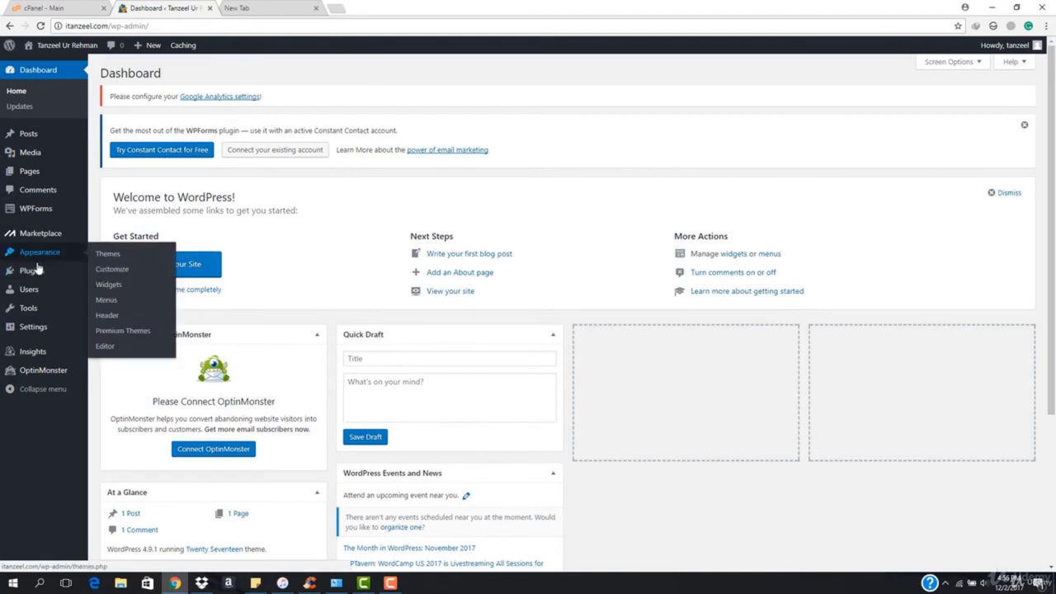
left_click(118, 274)
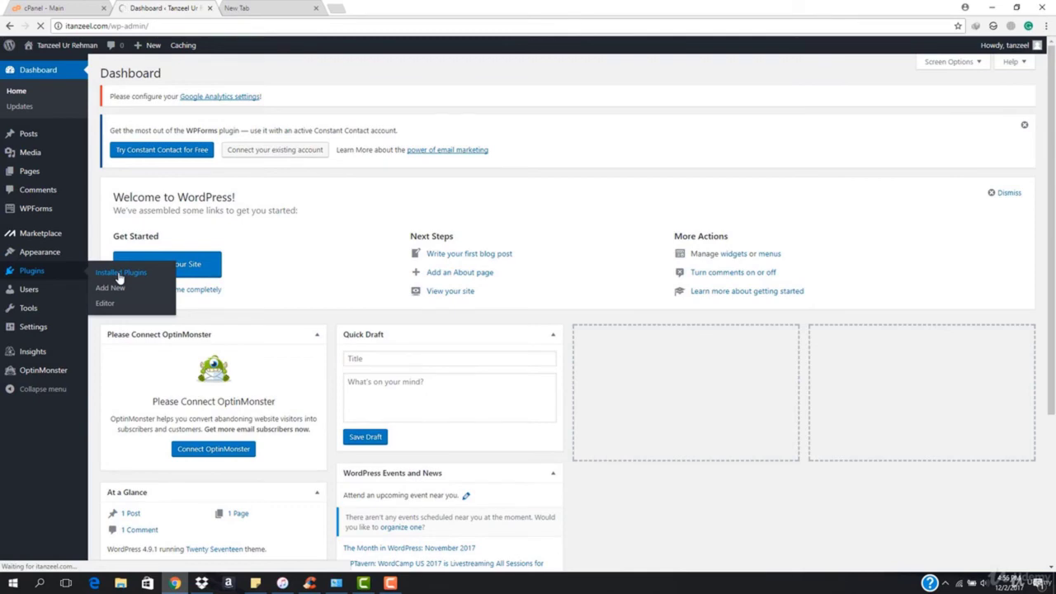
Bulk-deactivate Google Analytics for WordPress, MOJO Marketplace, OptinMonster API and WPForms Lite
scroll(224, 304, "down", 1)
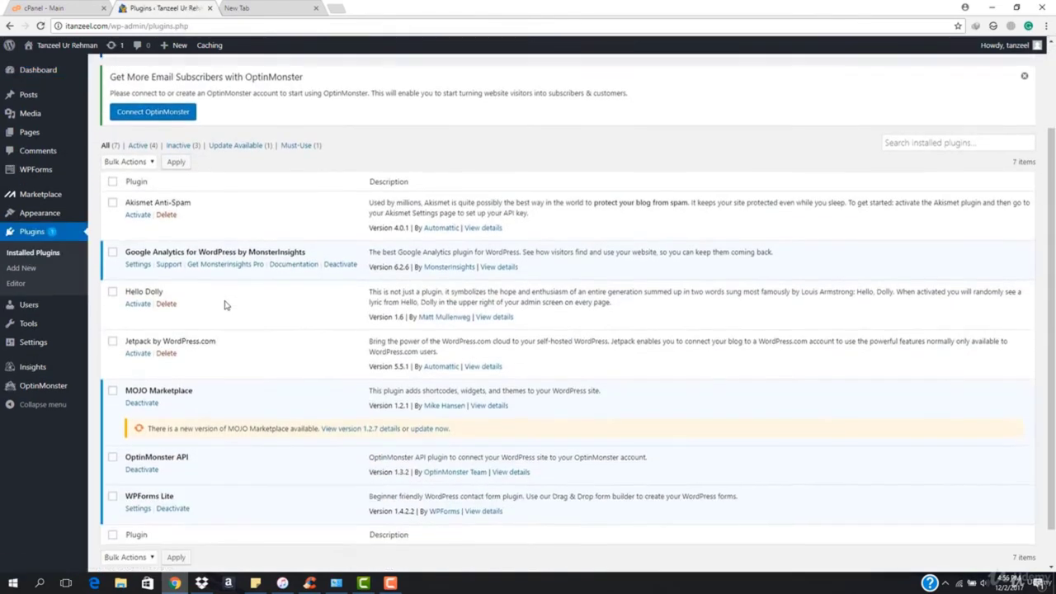
scroll(221, 293, "down", 1)
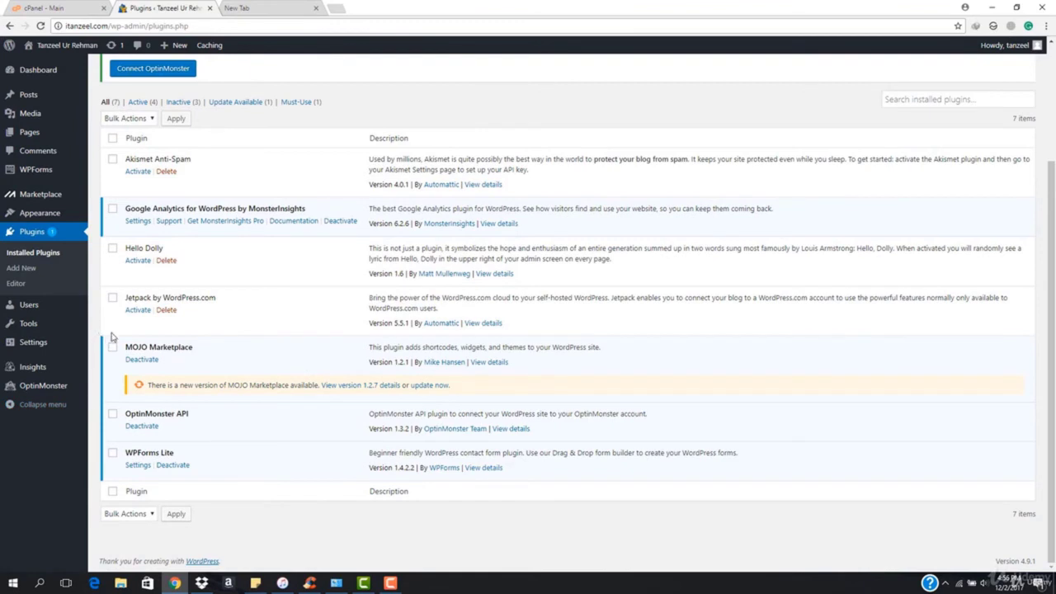
left_click(112, 208)
left_click(112, 347)
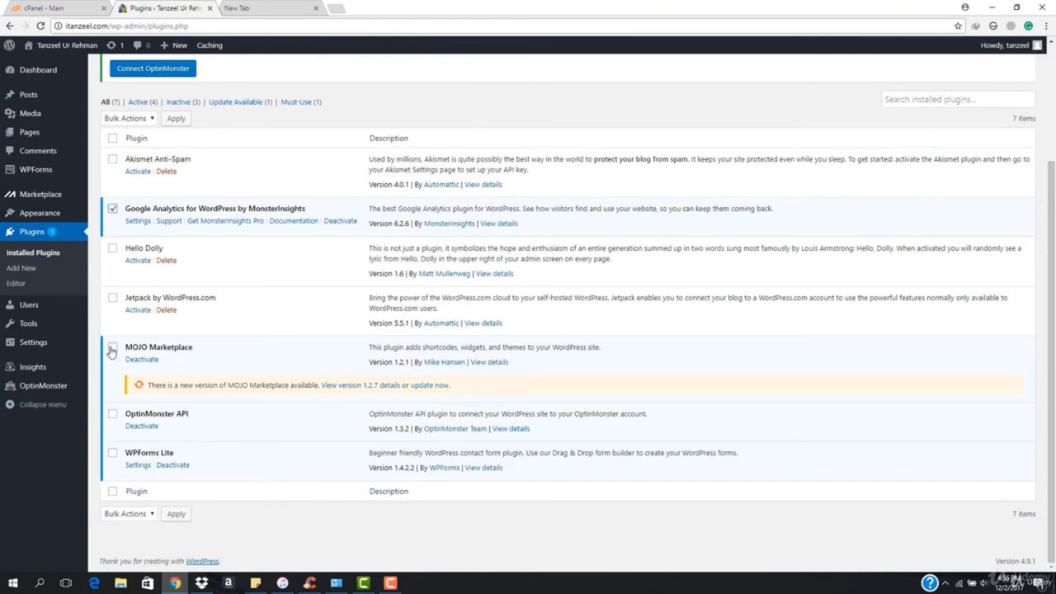
left_click(112, 414)
left_click(112, 453)
scroll(132, 203, "up", 3)
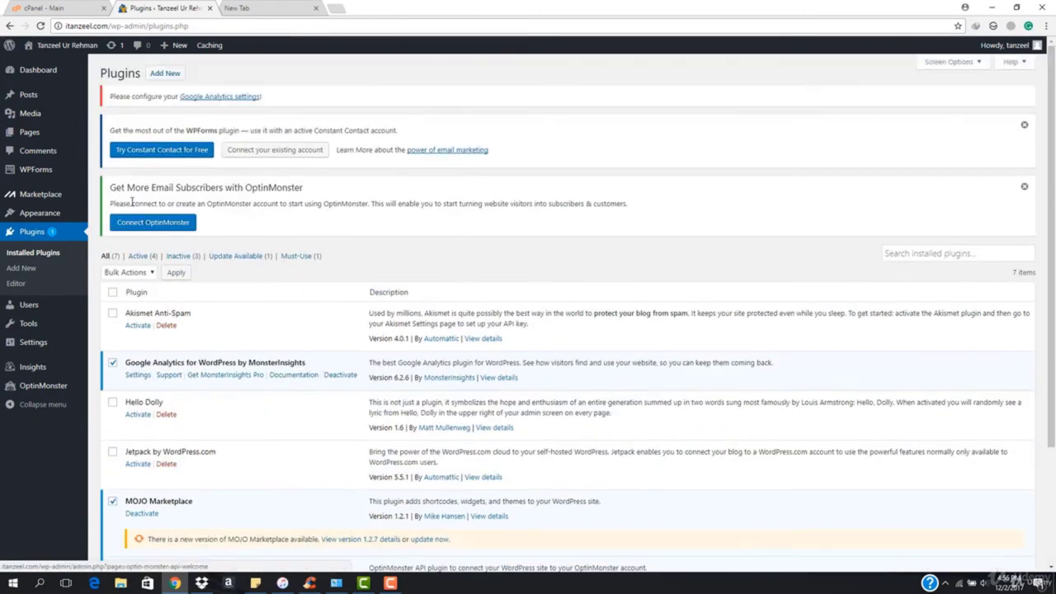
left_click(138, 272)
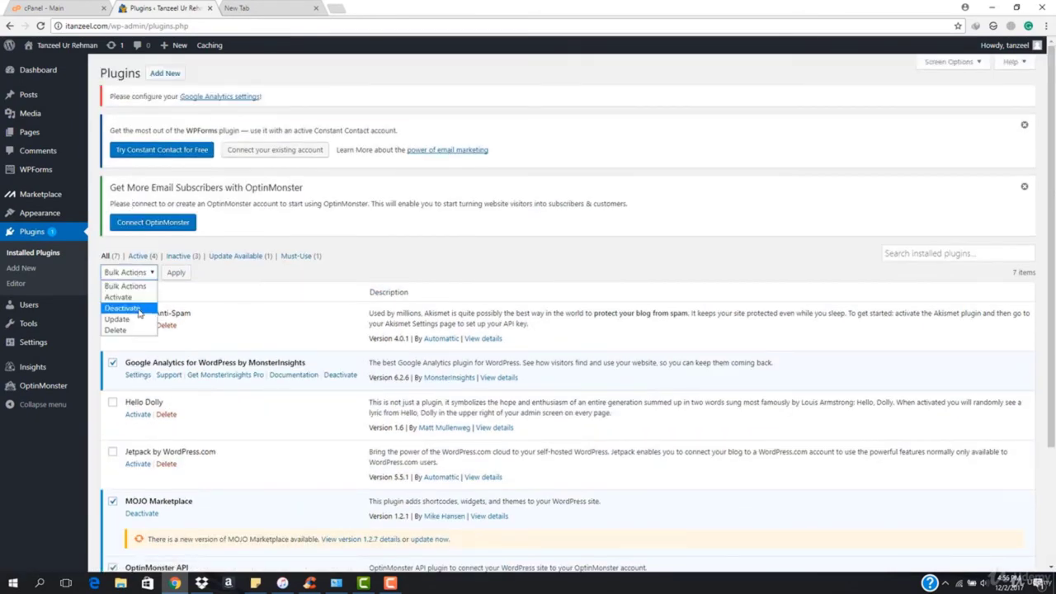
left_click(130, 308)
left_click(173, 273)
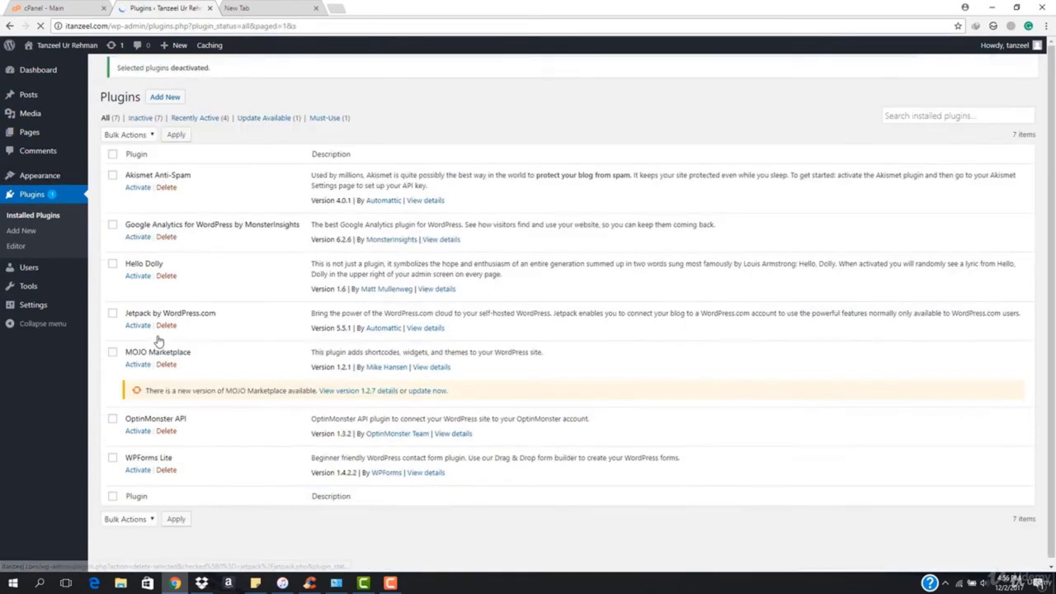
Select all seven plugins and bulk-delete them, confirming removal of their data
left_click(112, 162)
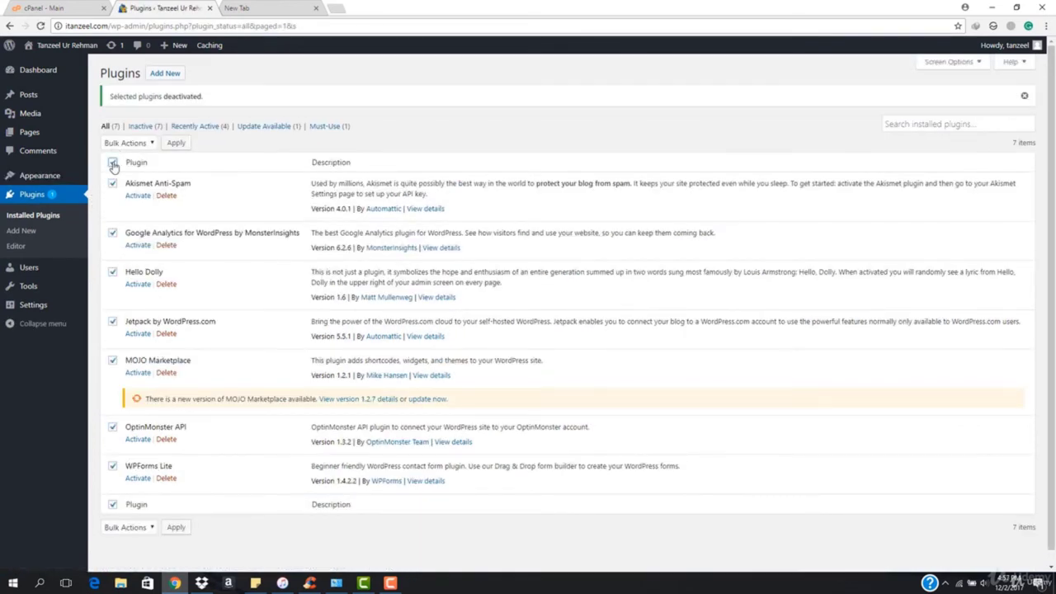
left_click(149, 144)
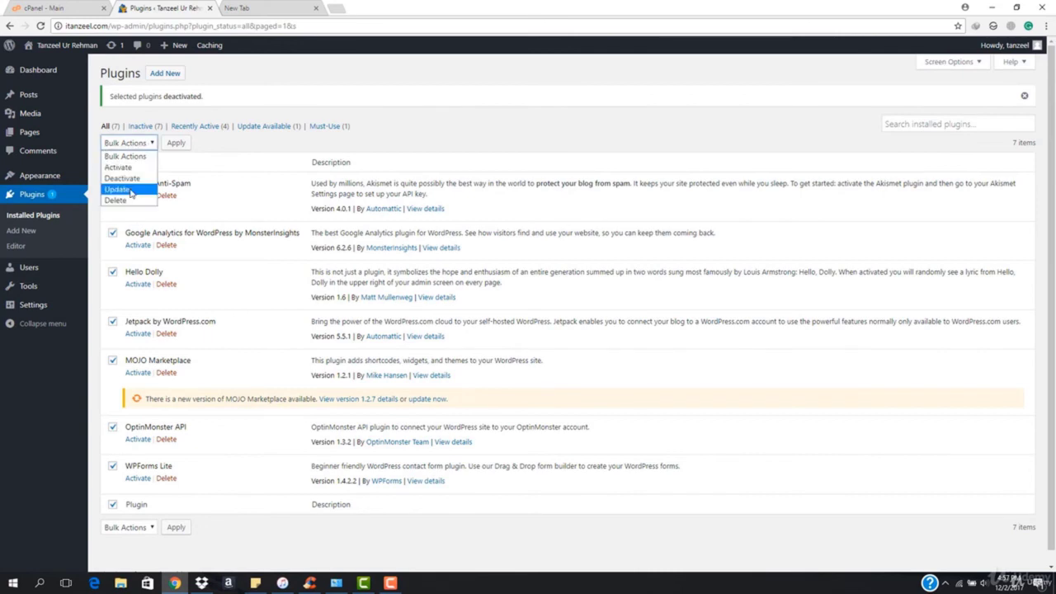
left_click(131, 200)
left_click(177, 143)
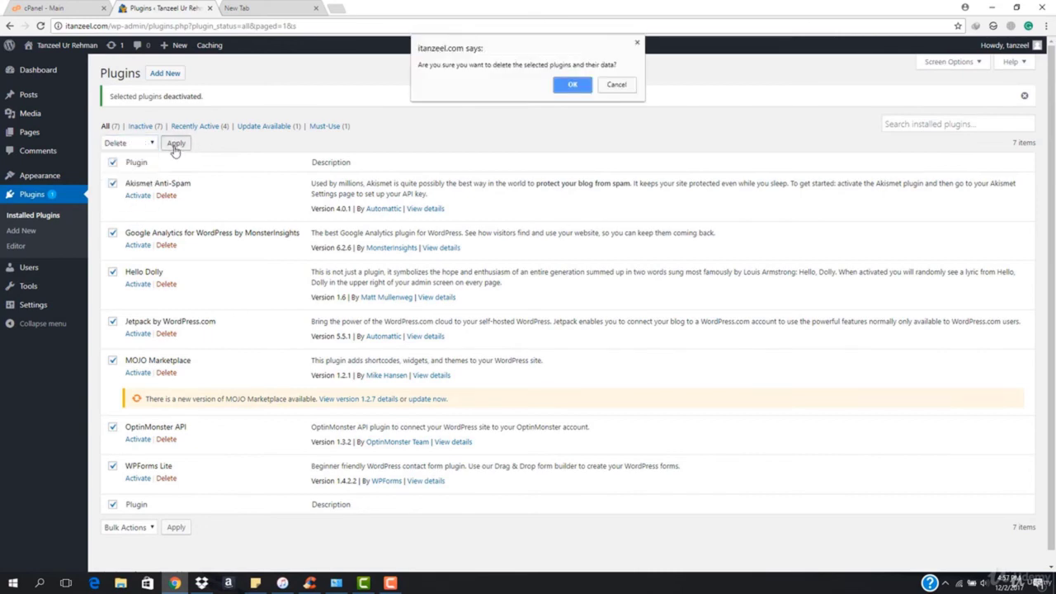
left_click(570, 86)
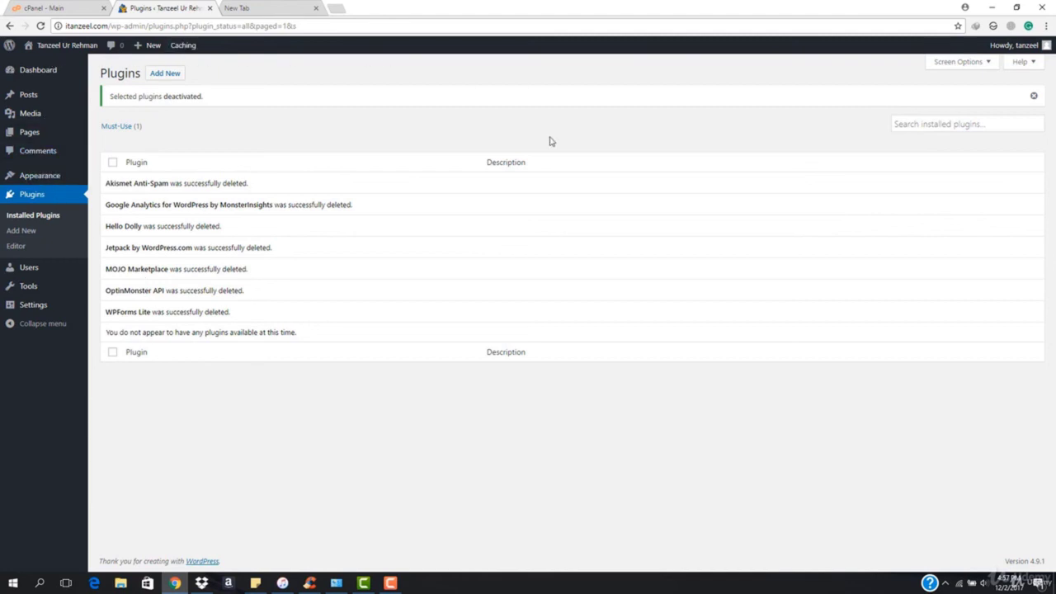
Return to Dashboard > Home, then go to Edit My Profile under 'Howdy'
mouse_move(24, 75)
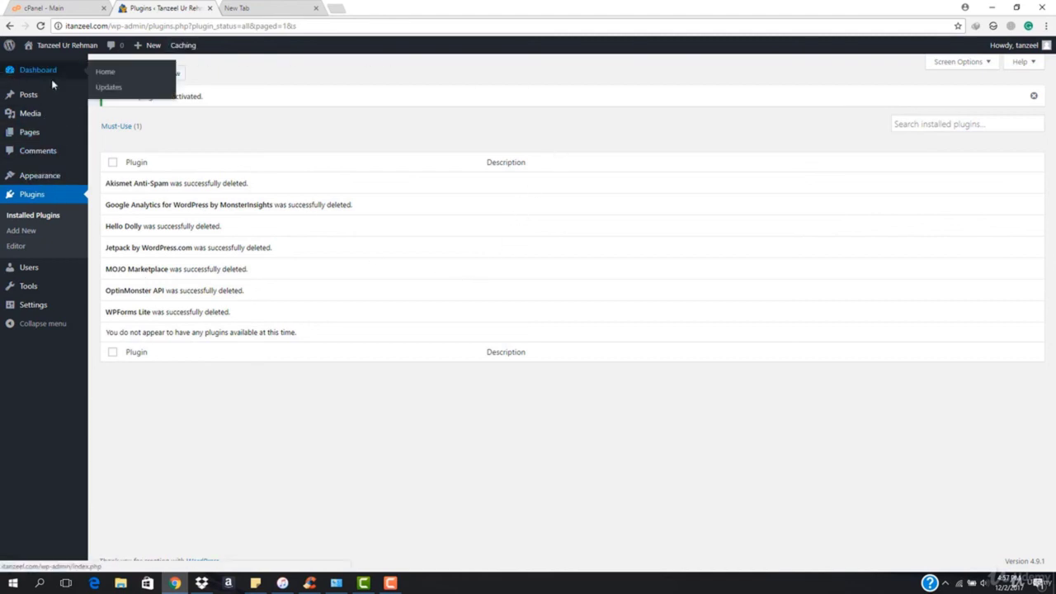
left_click(104, 73)
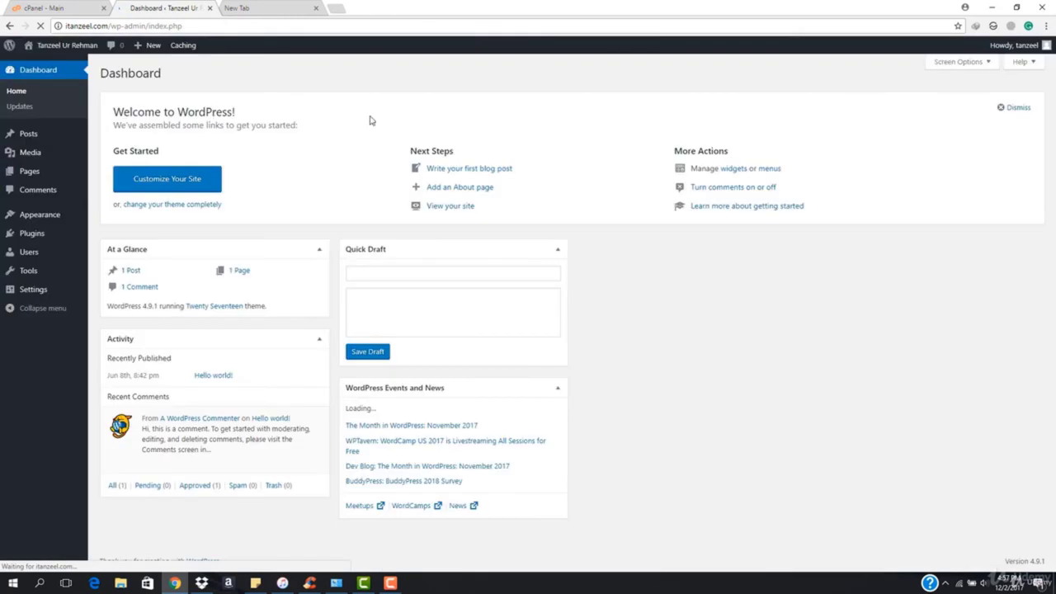
mouse_move(1008, 43)
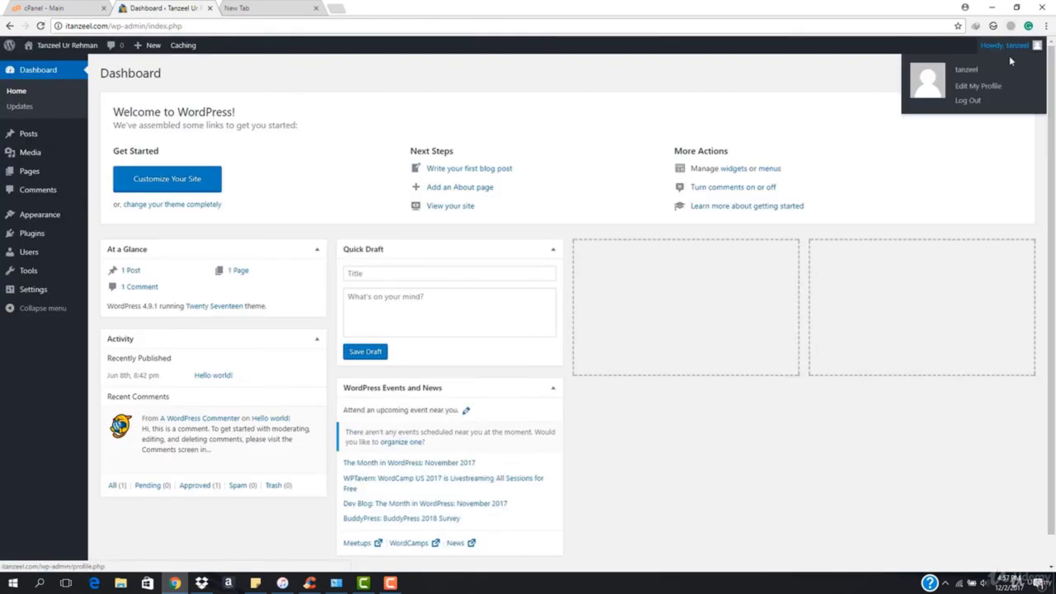
left_click(979, 86)
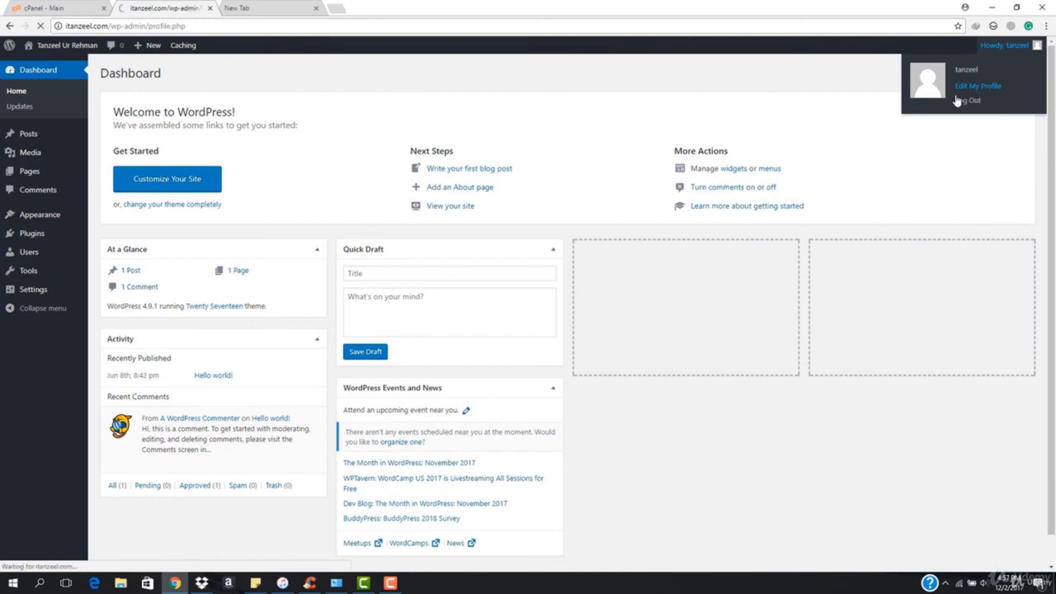
Replace the generated password with a new admin password and click Update Profile
scroll(372, 328, "down", 6)
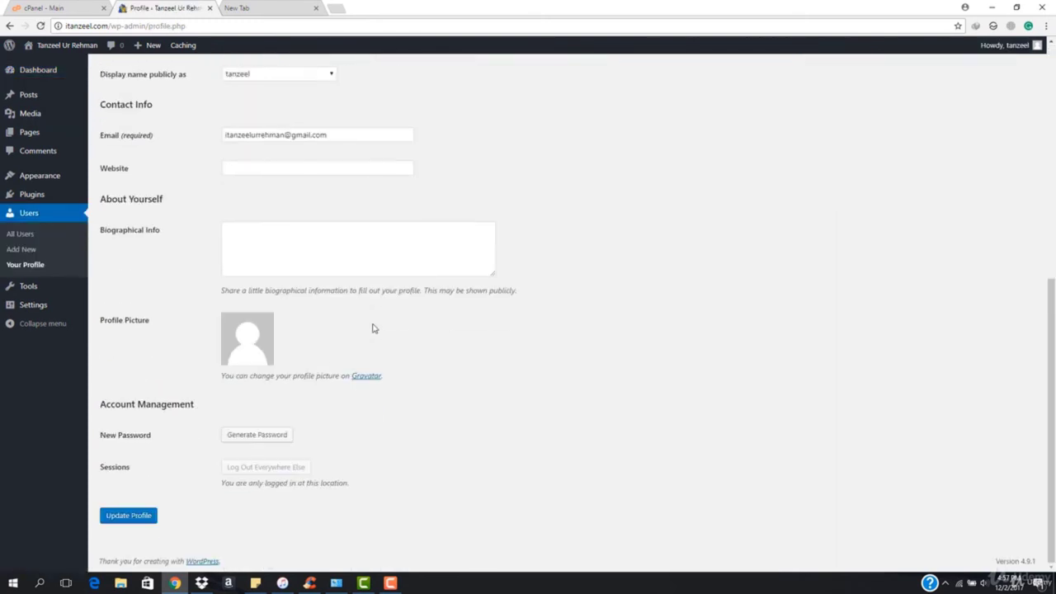
left_click(248, 437)
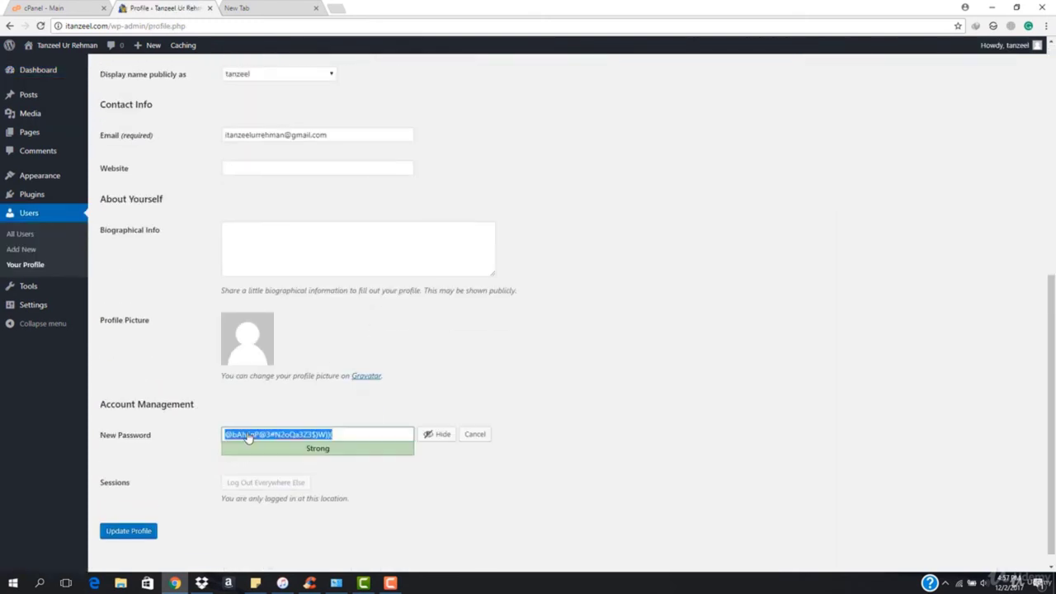
left_click(432, 434)
type("a")
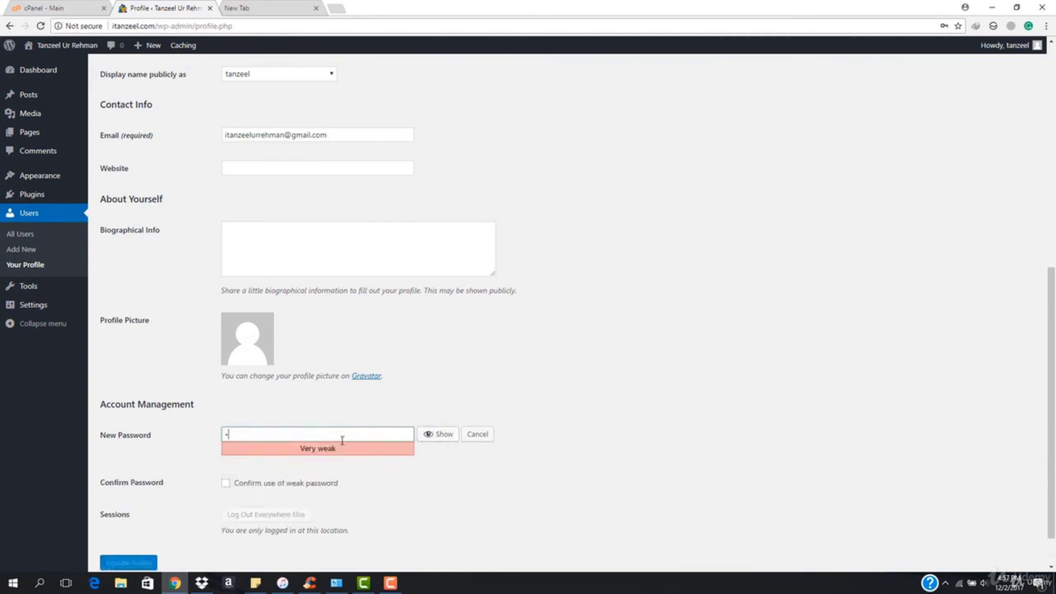
type("•••••")
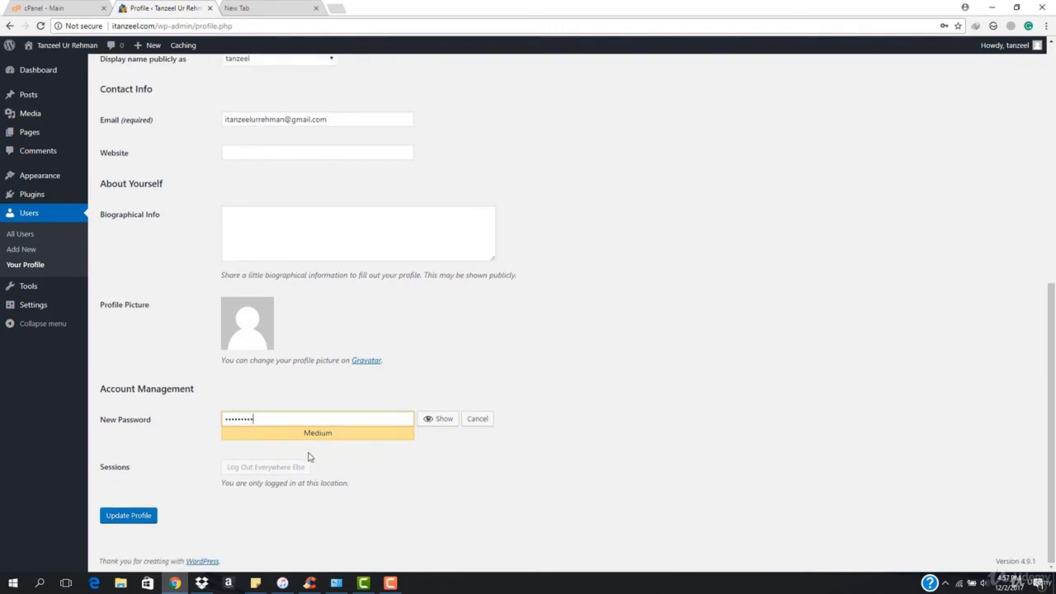
left_click(118, 517)
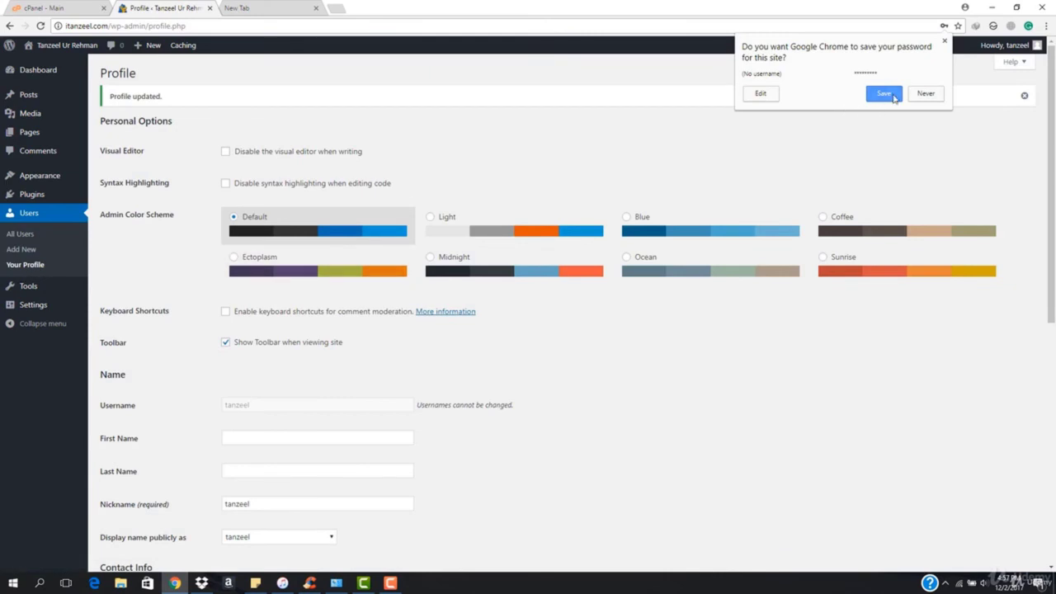
Dismiss the browser's save-password offer and go to the public itanzeel.com site
left_click(694, 116)
mouse_move(64, 46)
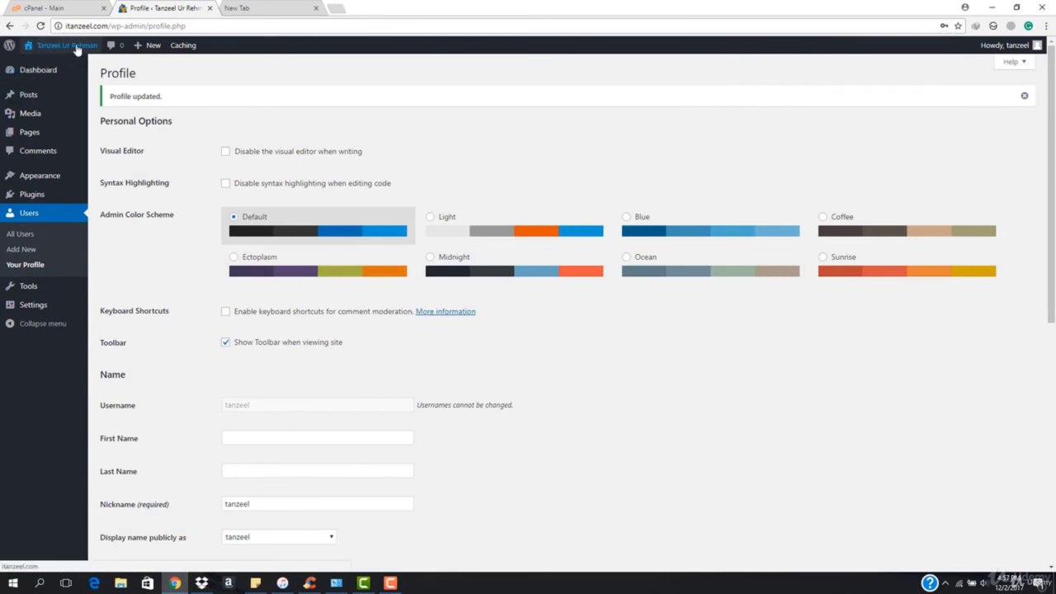
scroll(405, 272, "down", 6)
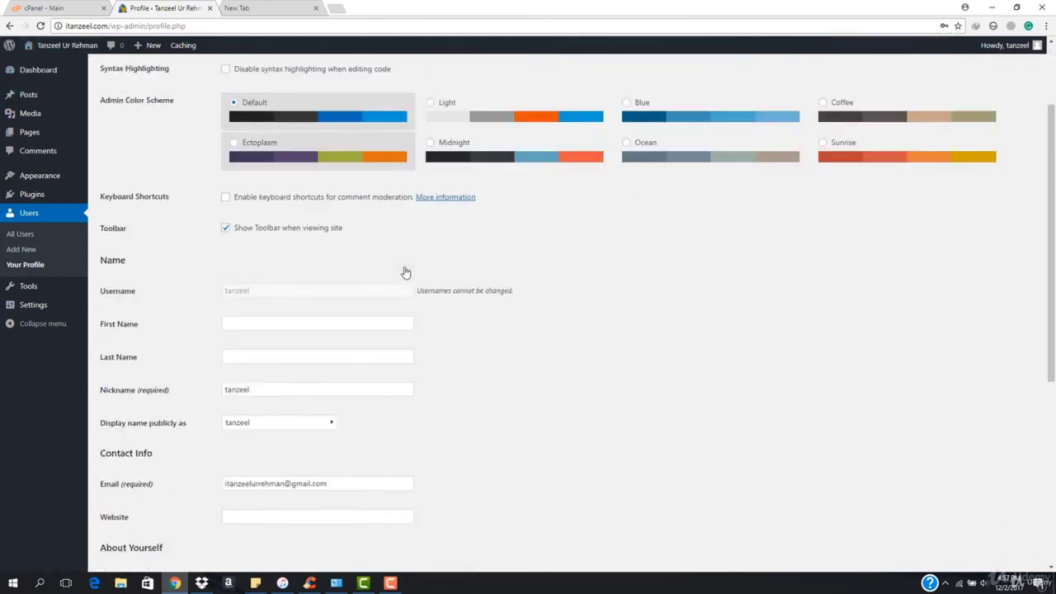
scroll(394, 424, "up", 6)
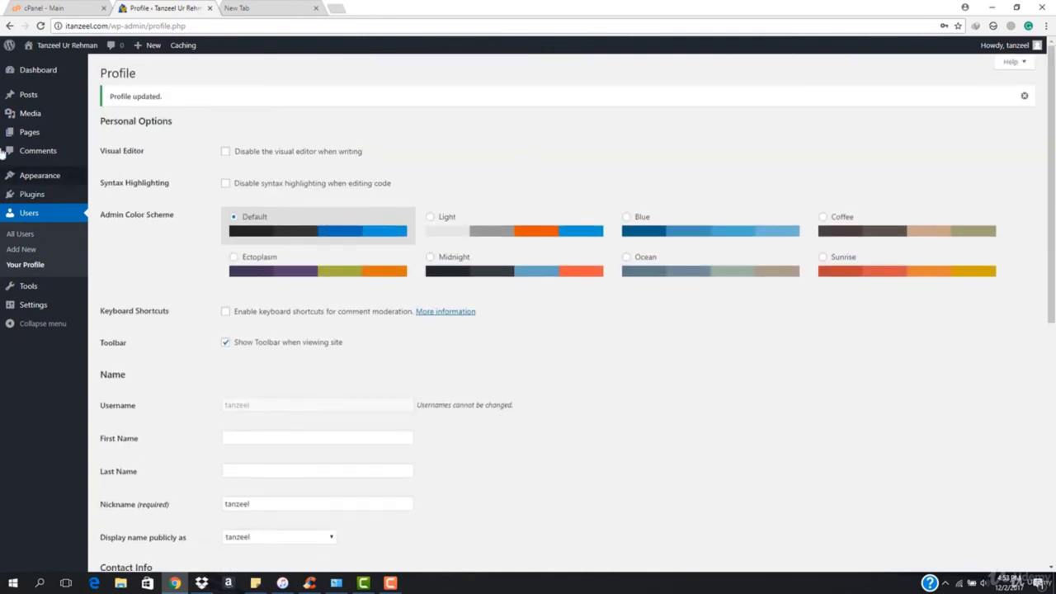
left_click(43, 65)
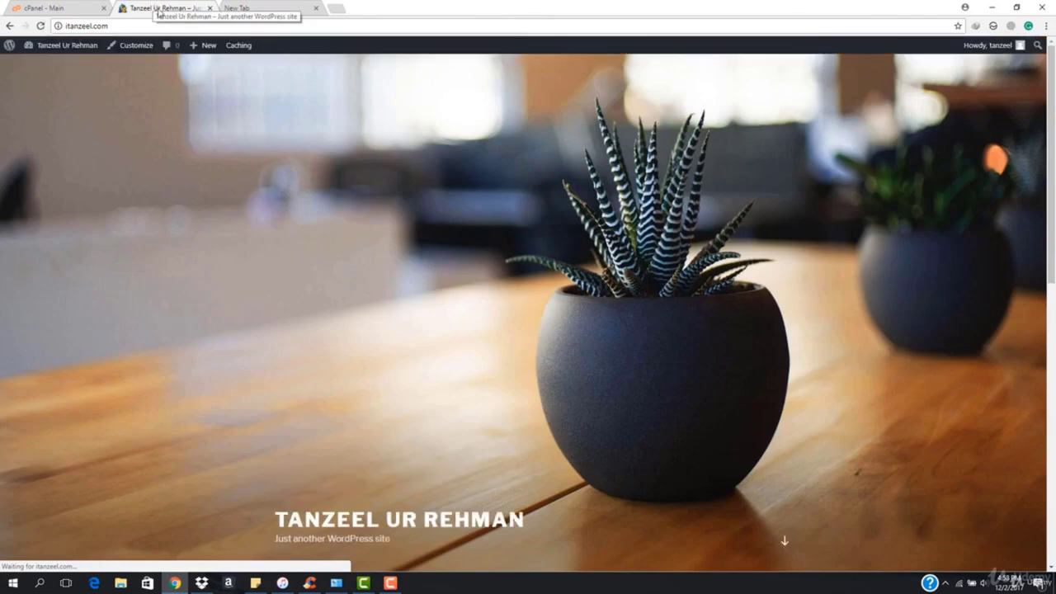
Scroll through the itanzeel.com homepage to view the first post and sidebar widgets
scroll(429, 384, "down", 5)
scroll(431, 386, "down", 3)
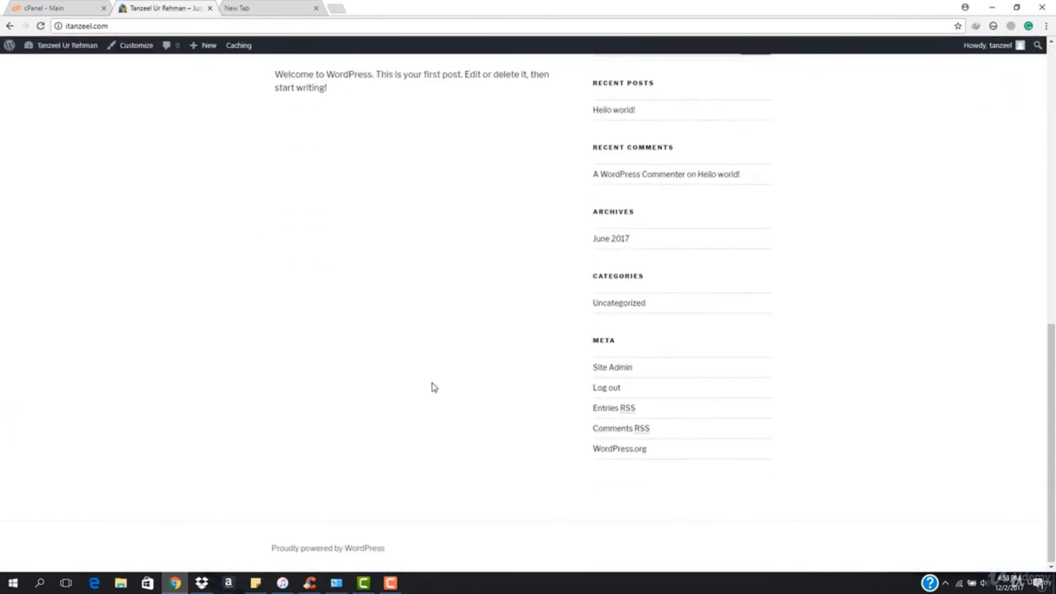
scroll(431, 386, "up", 10)
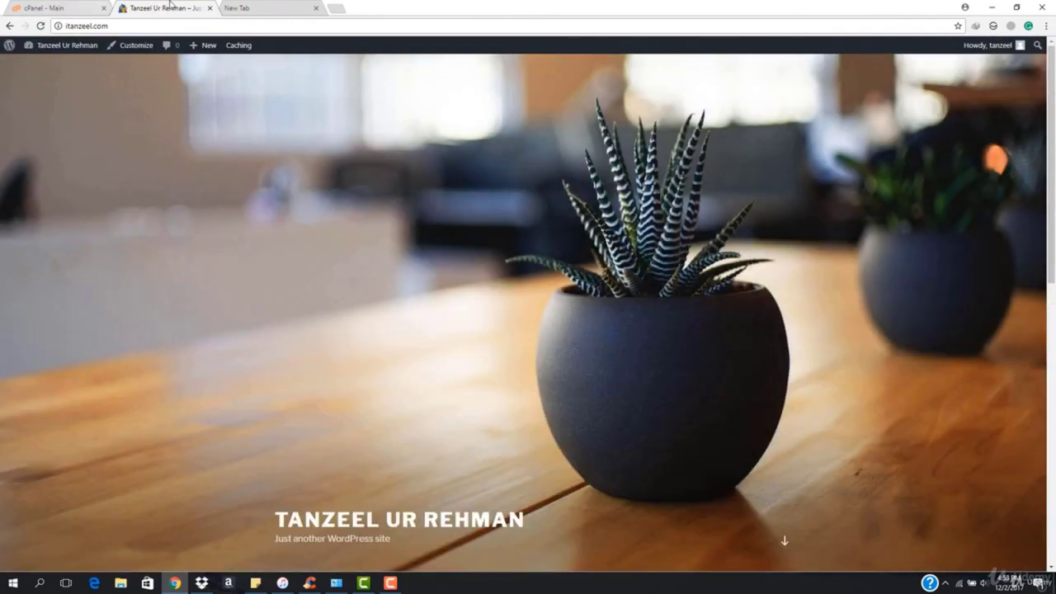